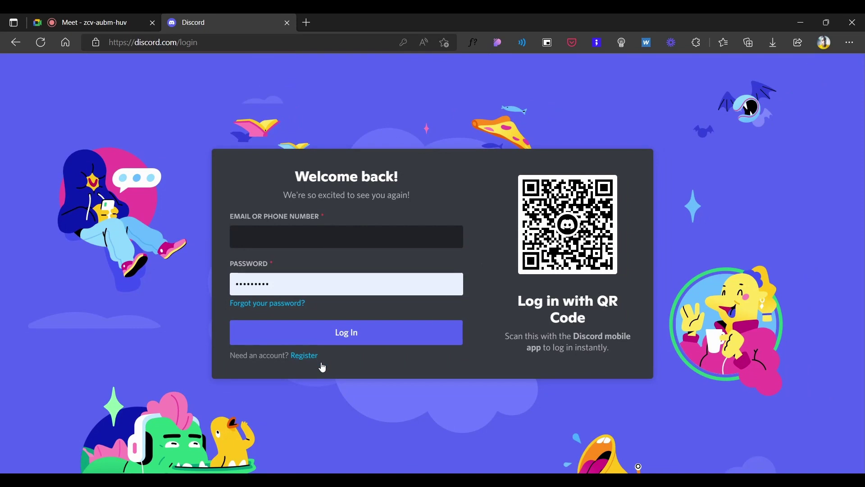
# - Follow the Register link from the Discord login page to the Create an account form
pyautogui.click(309, 357)
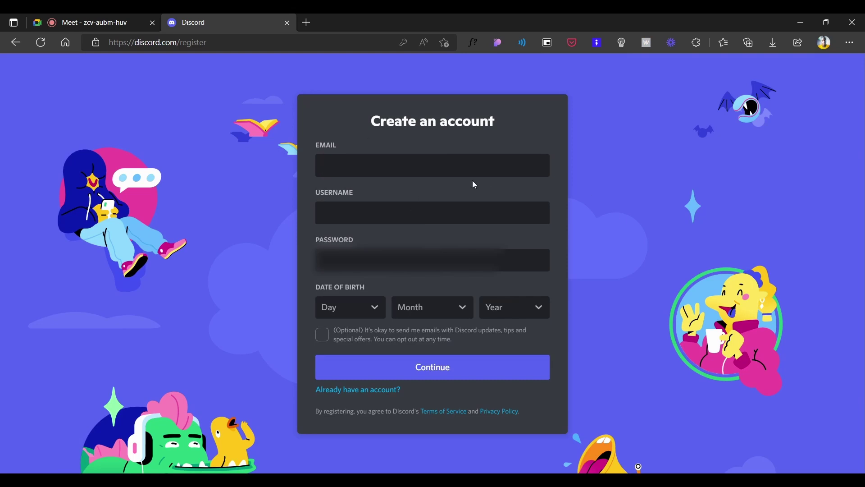
# - Fill in the email from autofill, a new username and the account password
pyautogui.write('prod')
pyautogui.click(438, 211)
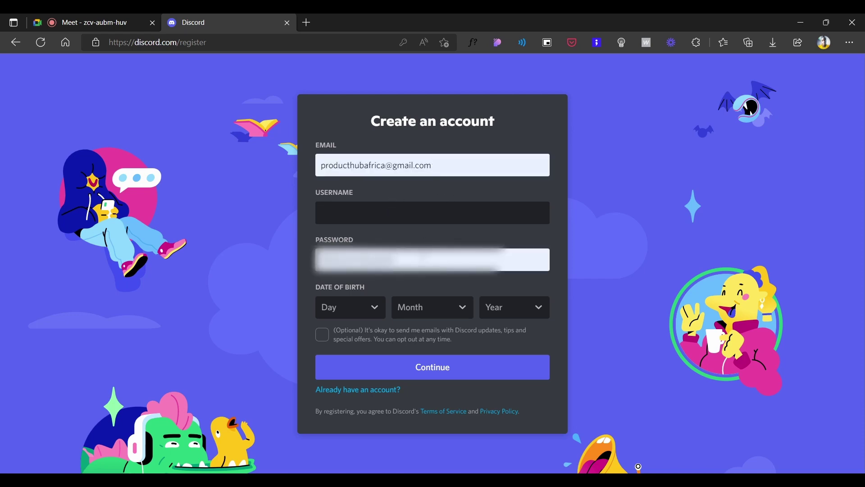
pyautogui.press('BackSpace')
pyautogui.press('BackSpace')
pyautogui.press('BackSpace')
pyautogui.press('BackSpace')
pyautogui.press('BackSpace')
pyautogui.press('BackSpace')
pyautogui.press('BackSpace')
pyautogui.press('BackSpace')
pyautogui.press('BackSpace')
pyautogui.press('BackSpace')
pyautogui.press('BackSpace')
pyautogui.press('BackSpace')
pyautogui.press('BackSpace')
pyautogui.press('BackSpace')
pyautogui.press('BackSpace')
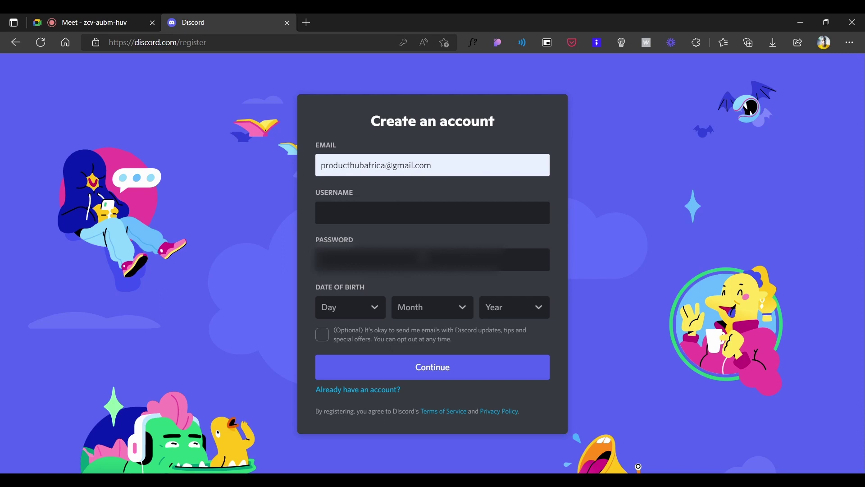
pyautogui.click(460, 208)
pyautogui.write('PHA')
pyautogui.press('Tab')
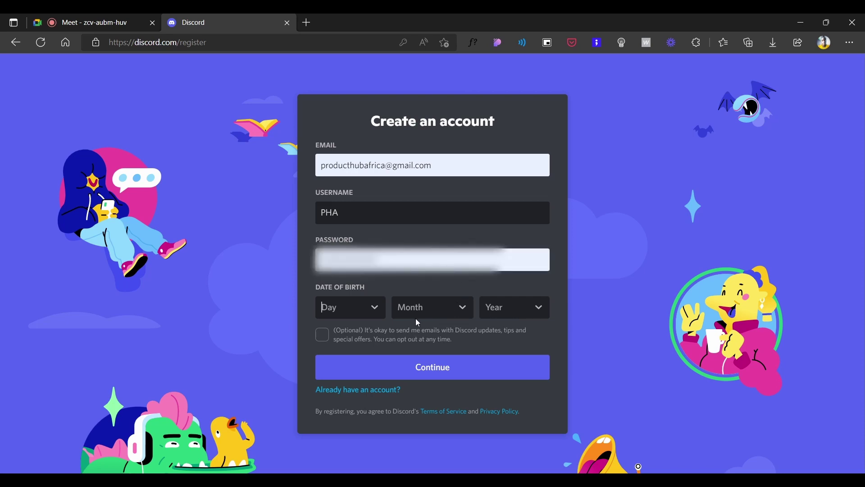
# - Set the birth date to Day 1, January, 1999
pyautogui.click(347, 311)
pyautogui.click(350, 211)
pyautogui.click(425, 310)
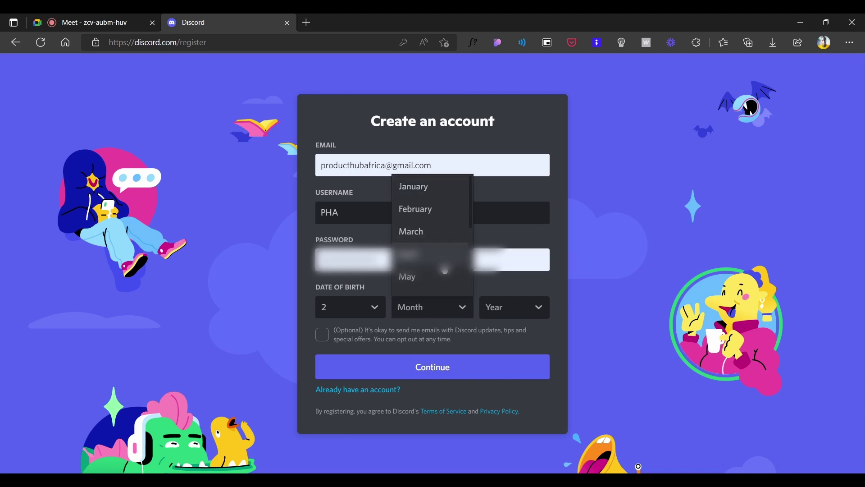
pyautogui.click(441, 190)
pyautogui.click(368, 315)
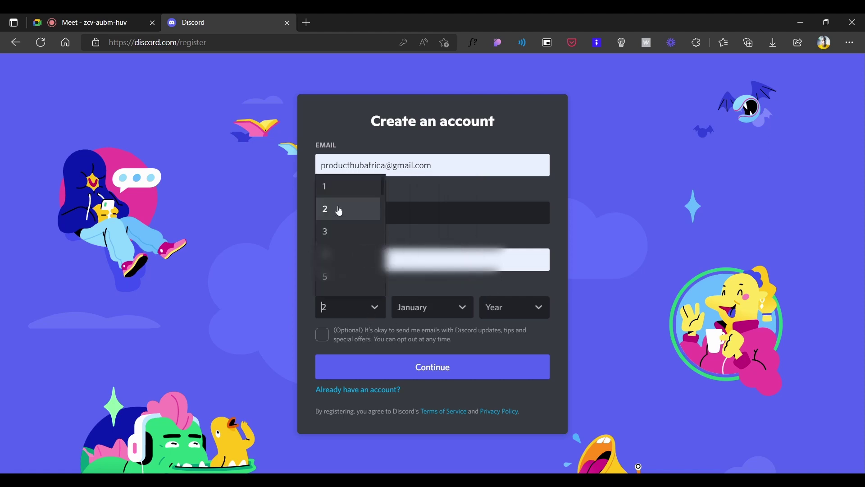
pyautogui.click(339, 187)
pyautogui.click(521, 315)
pyautogui.scroll(-15, 514, 284)
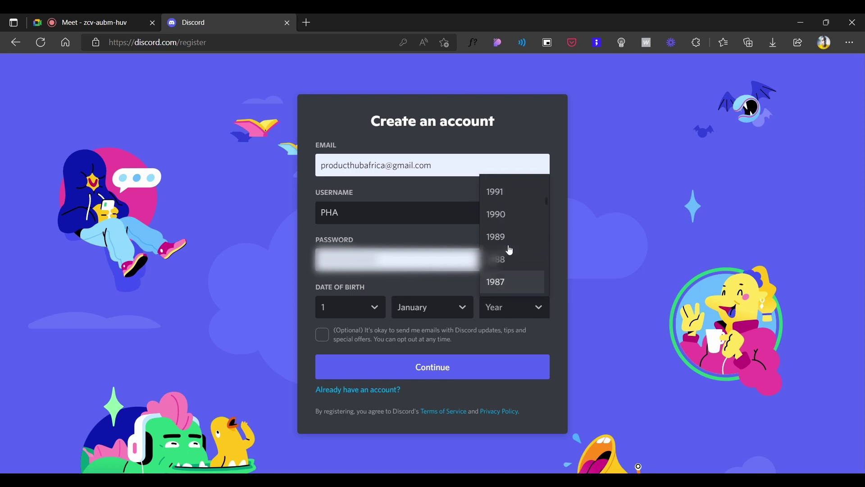
pyautogui.scroll(4, 510, 271)
pyautogui.scroll(3, 510, 290)
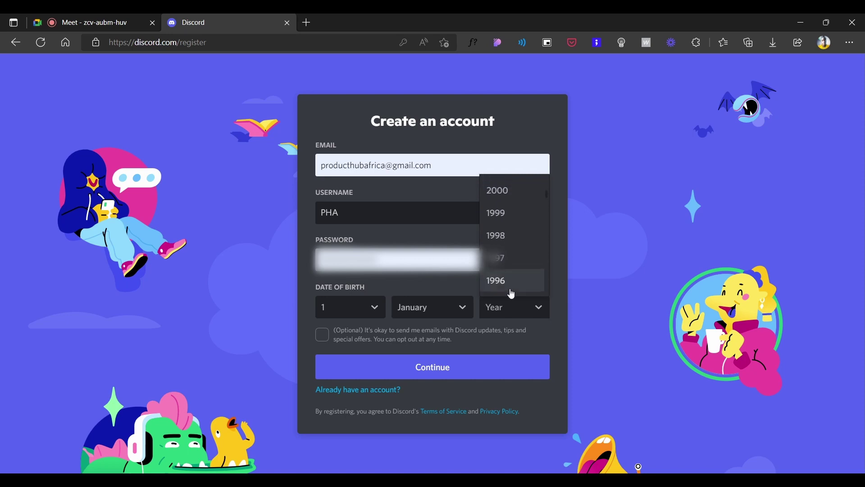
pyautogui.click(503, 216)
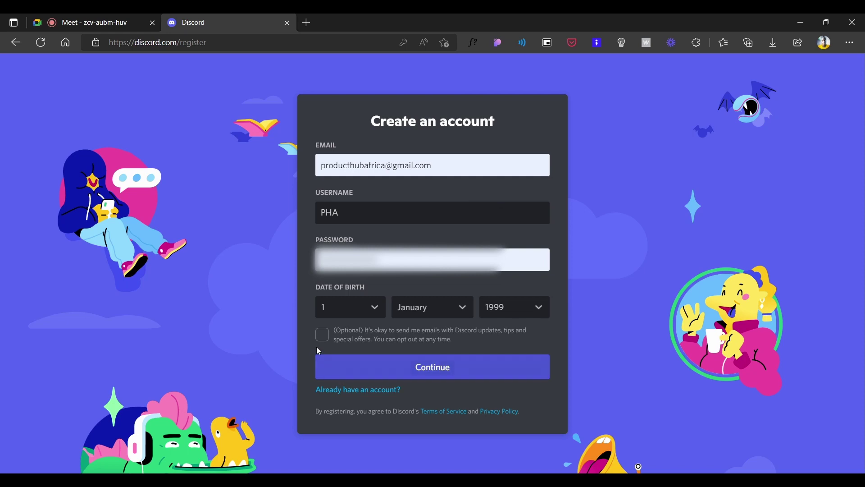
# - Submit the sign-up form and pass the captcha by selecting the five rabbits in water
pyautogui.click(410, 374)
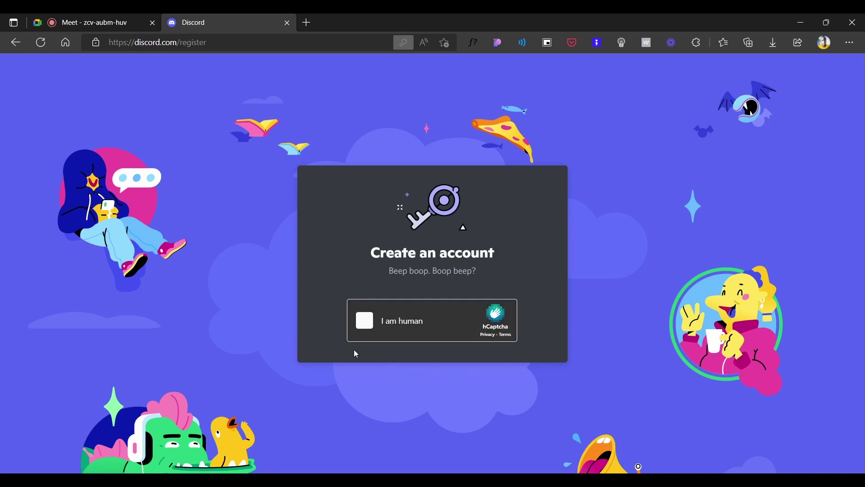
pyautogui.click(396, 329)
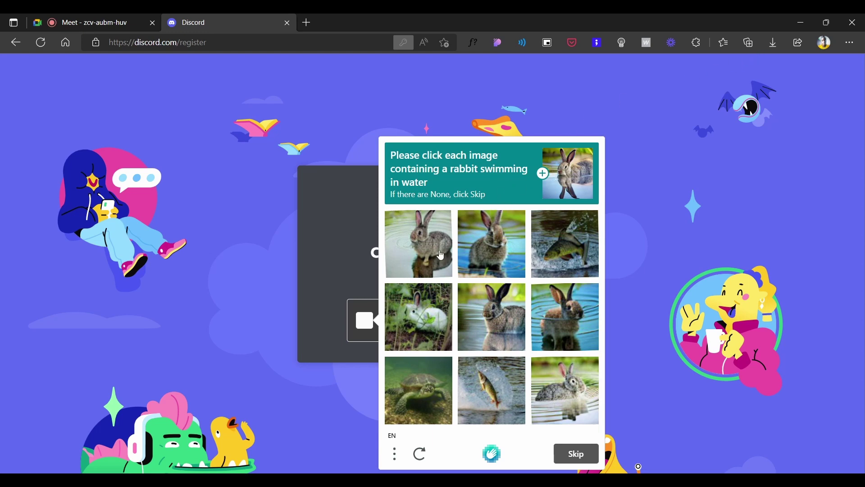
pyautogui.click(479, 259)
pyautogui.click(413, 250)
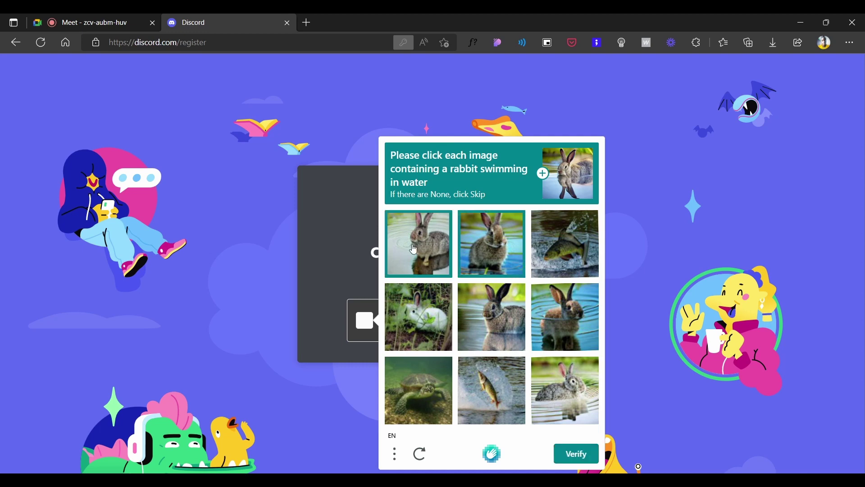
pyautogui.click(488, 324)
pyautogui.click(554, 319)
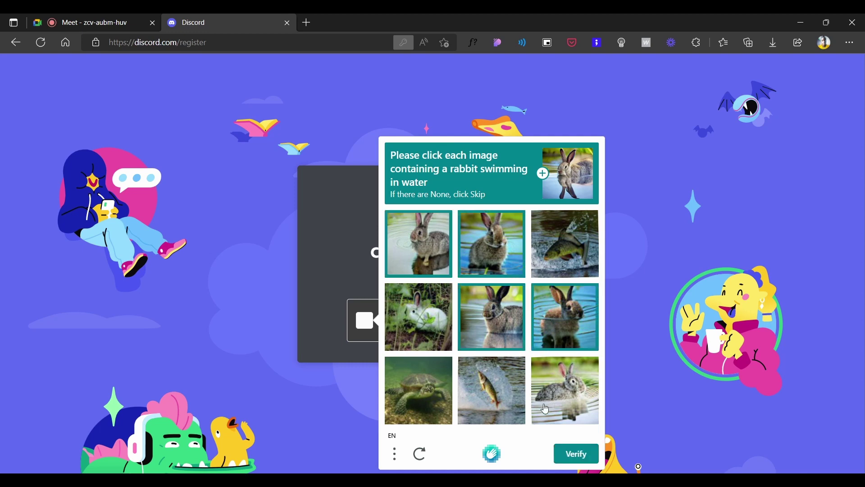
pyautogui.click(555, 405)
pyautogui.click(565, 457)
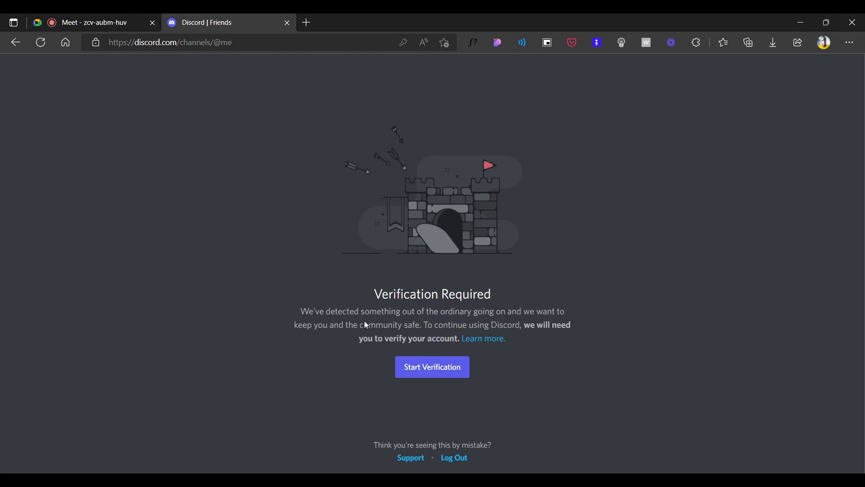
# - Start account verification to get the Verify by Email prompt, and open a new browser tab
pyautogui.click(415, 375)
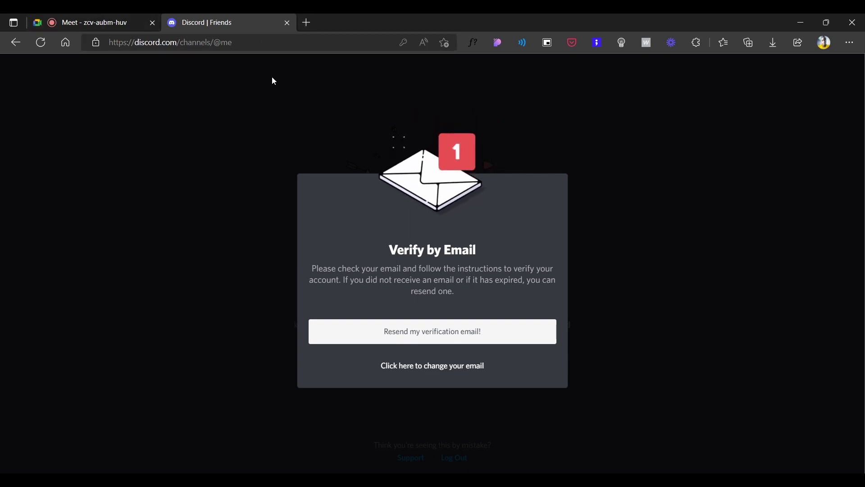
pyautogui.hotkey('ctrl', 'shift', 'k')
# - Load gmail.com in the new tab and open the 'Verify email address for Discord' message
pyautogui.click(271, 43)
pyautogui.write('GM')
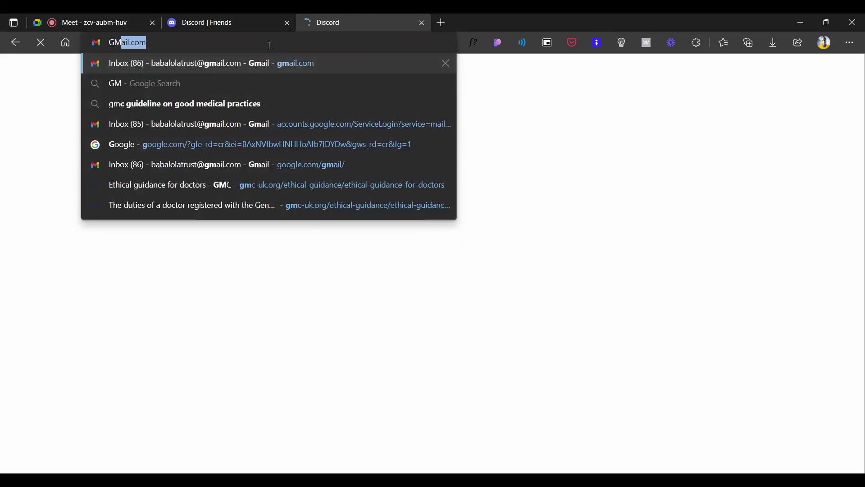
pyautogui.press('Return')
pyautogui.click(252, 17)
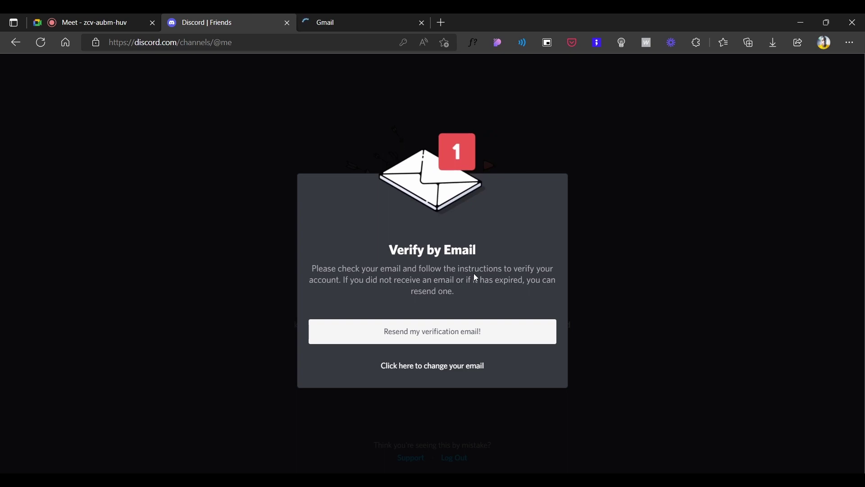
pyautogui.click(397, 17)
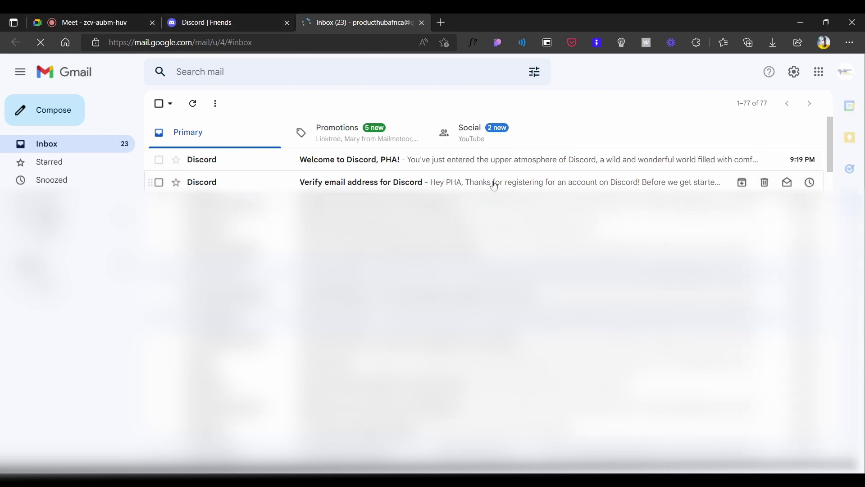
pyautogui.click(373, 163)
pyautogui.scroll(-2, 383, 218)
pyautogui.scroll(-10, 505, 229)
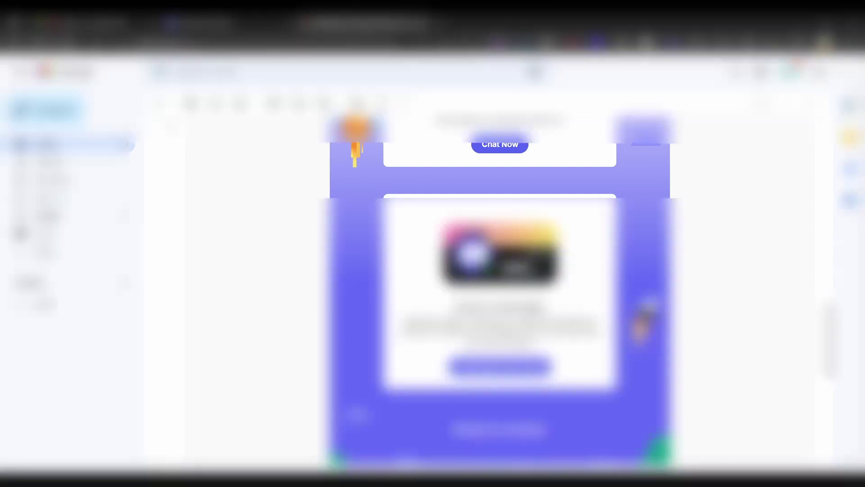
pyautogui.click(160, 104)
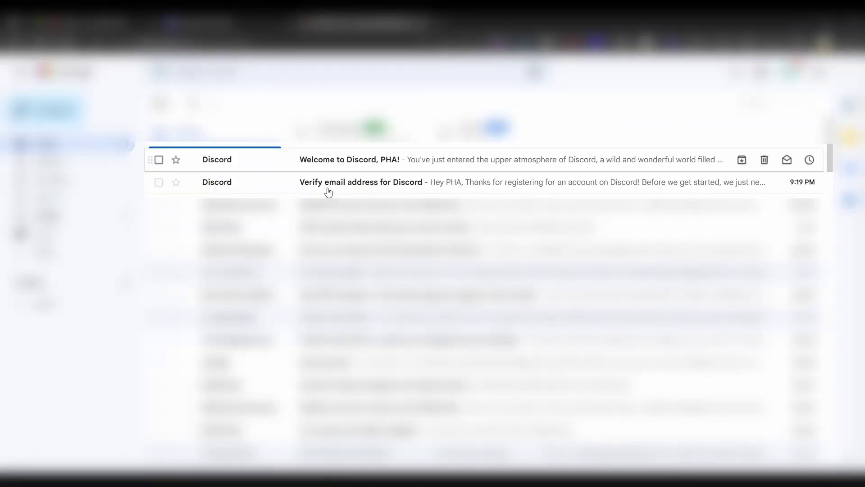
pyautogui.click(344, 183)
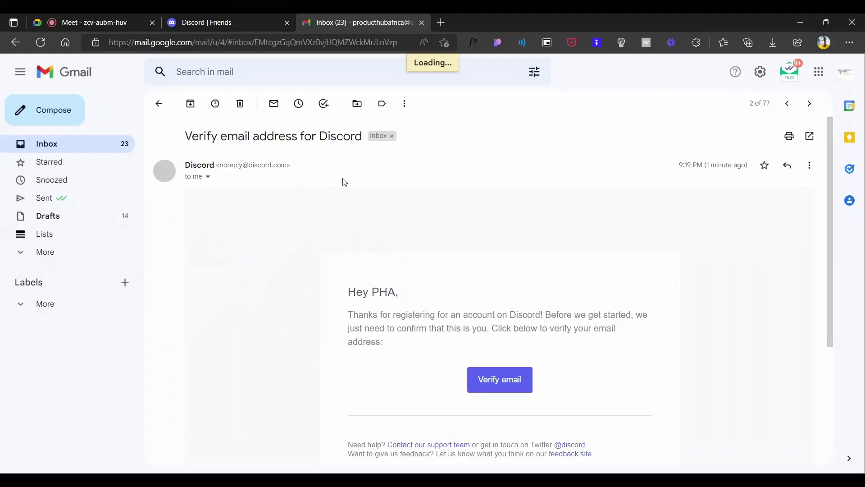
# - Click Verify email and select the five rabbits in grass in the first captcha round
pyautogui.click(501, 381)
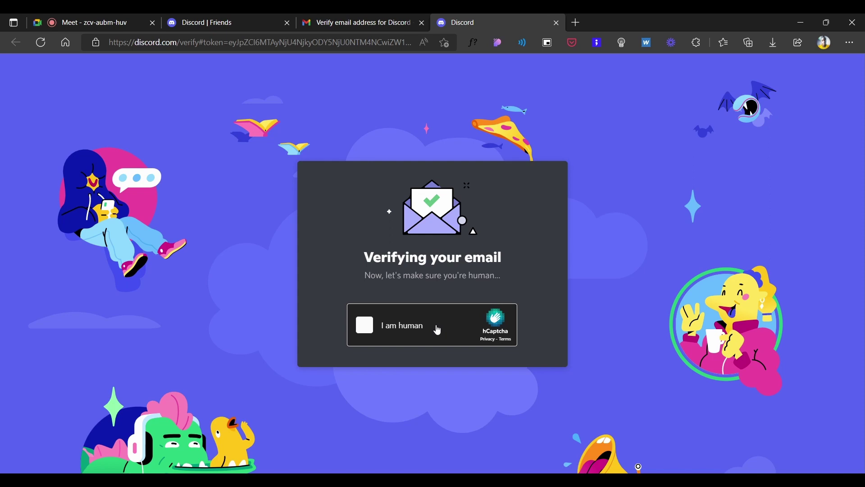
pyautogui.click(437, 330)
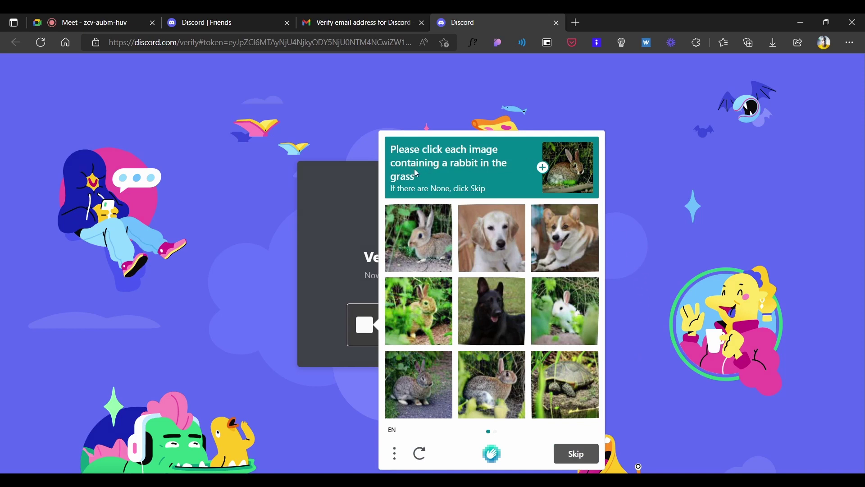
pyautogui.click(425, 242)
pyautogui.click(428, 299)
pyautogui.click(561, 322)
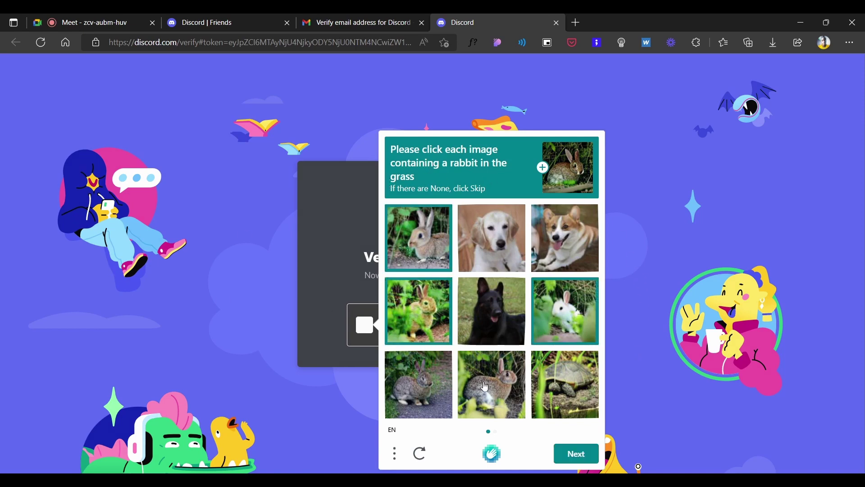
pyautogui.click(485, 386)
pyautogui.click(421, 386)
pyautogui.click(559, 454)
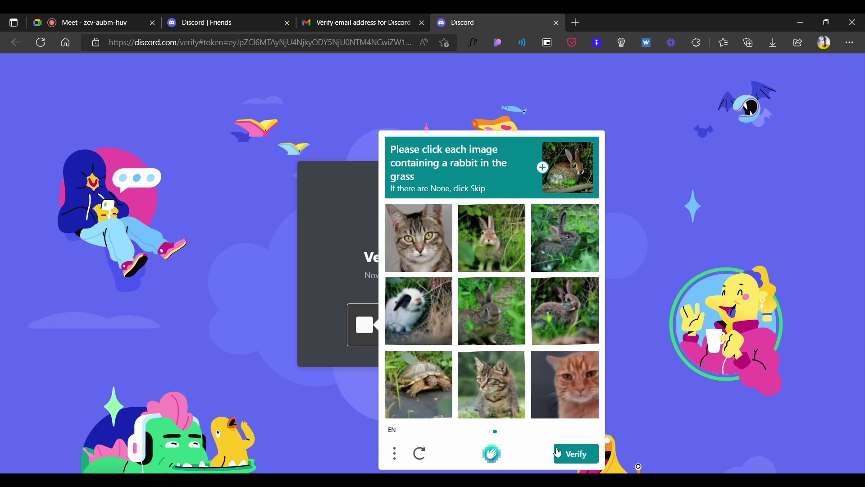
# - Select the five rabbit pictures in the second captcha round and submit
pyautogui.click(523, 243)
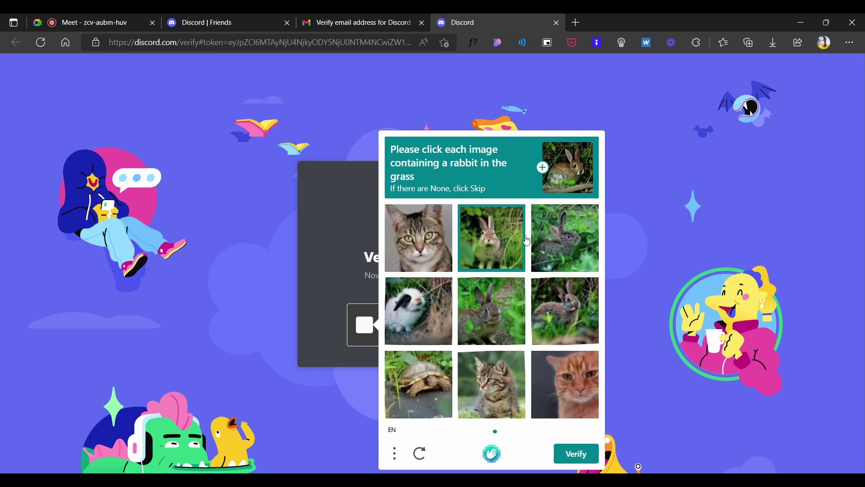
pyautogui.click(551, 238)
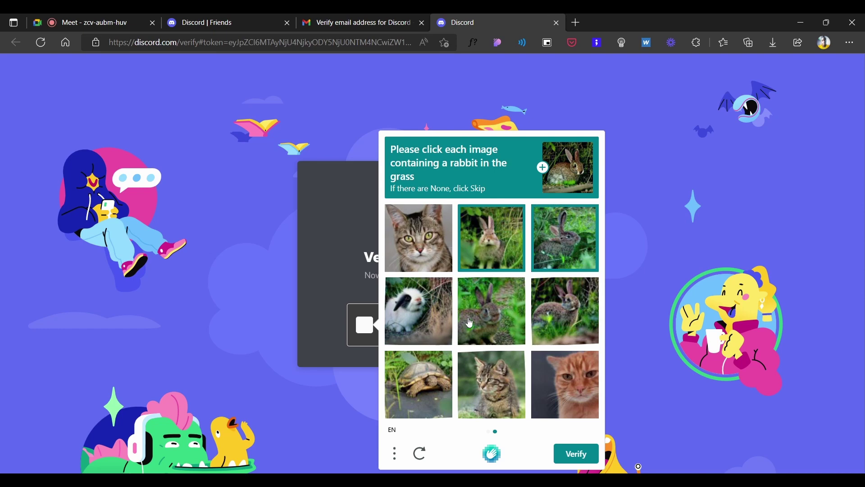
pyautogui.click(481, 323)
pyautogui.click(436, 326)
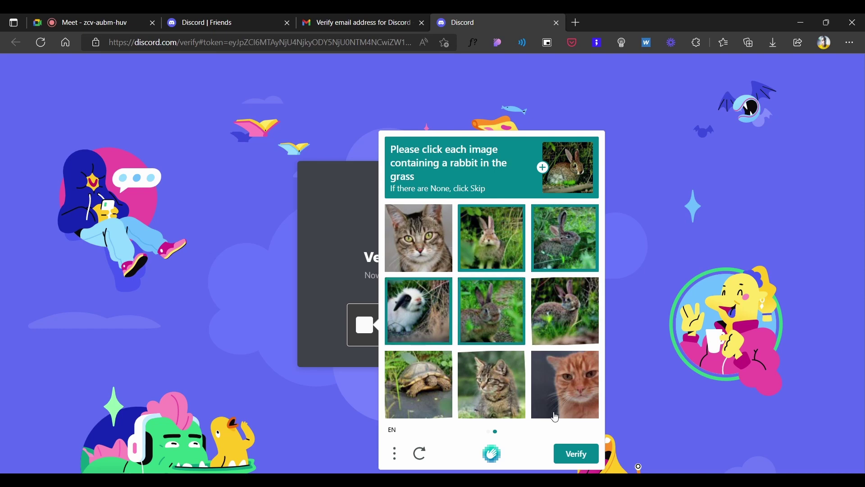
pyautogui.click(564, 316)
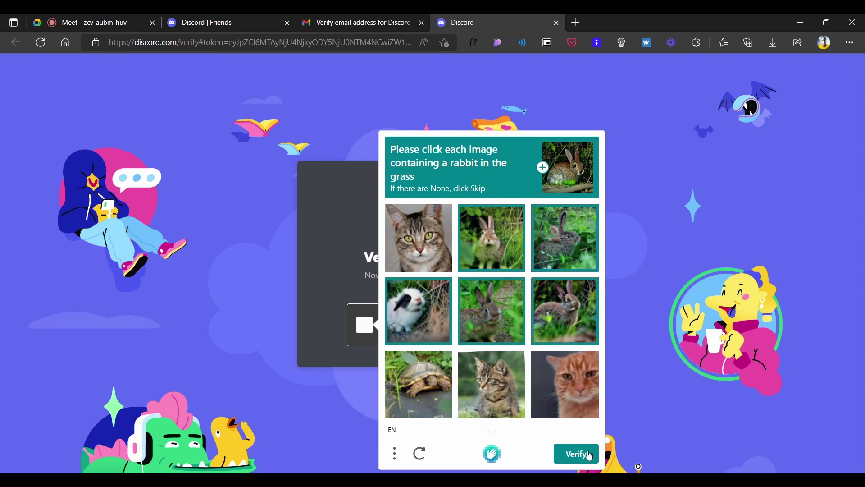
pyautogui.click(578, 453)
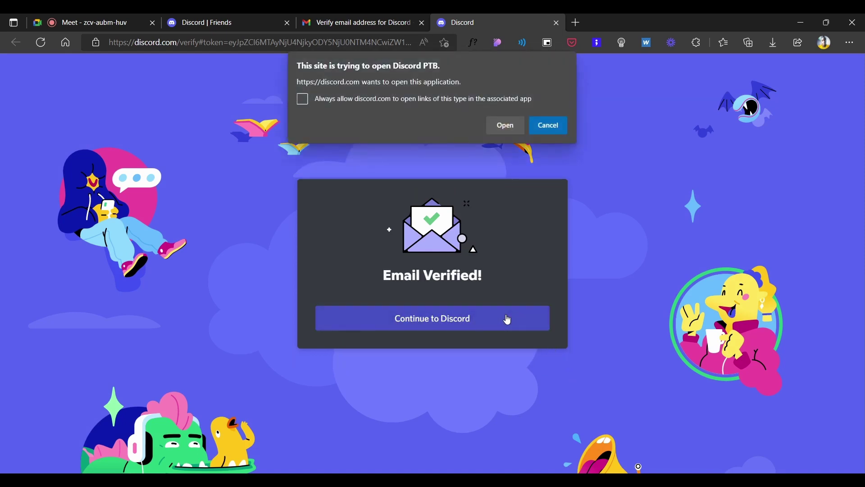
# - Dismiss the Discord desktop app prompts and load Discord in the browser instead
pyautogui.click(552, 126)
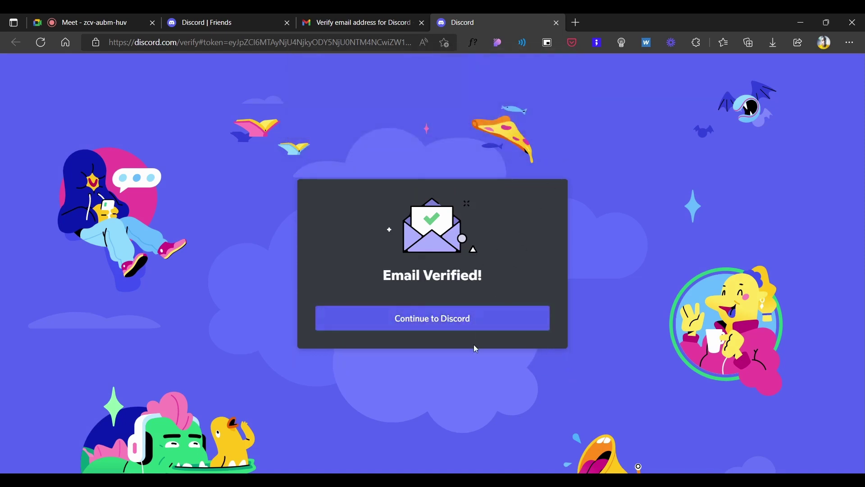
pyautogui.click(463, 326)
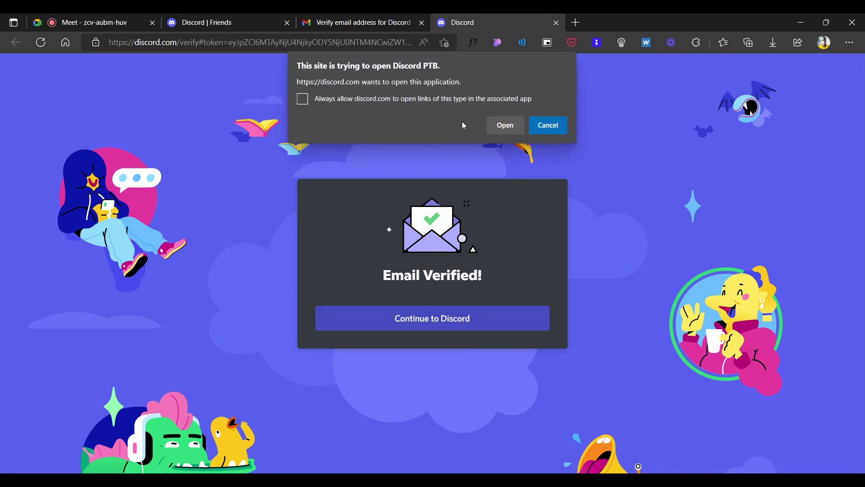
pyautogui.click(544, 126)
pyautogui.click(208, 41)
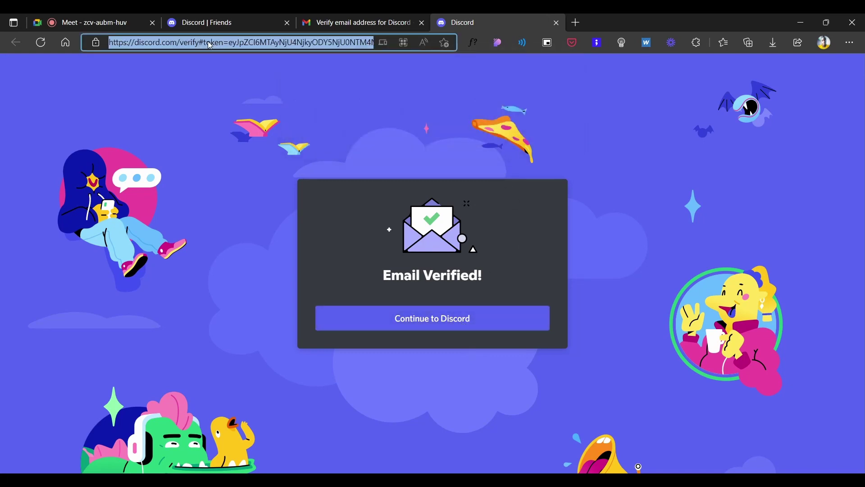
pyautogui.write('discord.com')
pyautogui.press('Return')
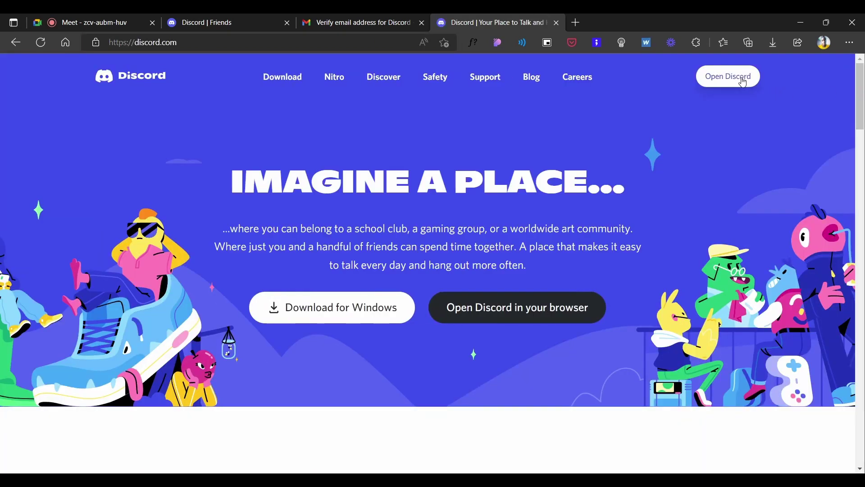
pyautogui.click(733, 90)
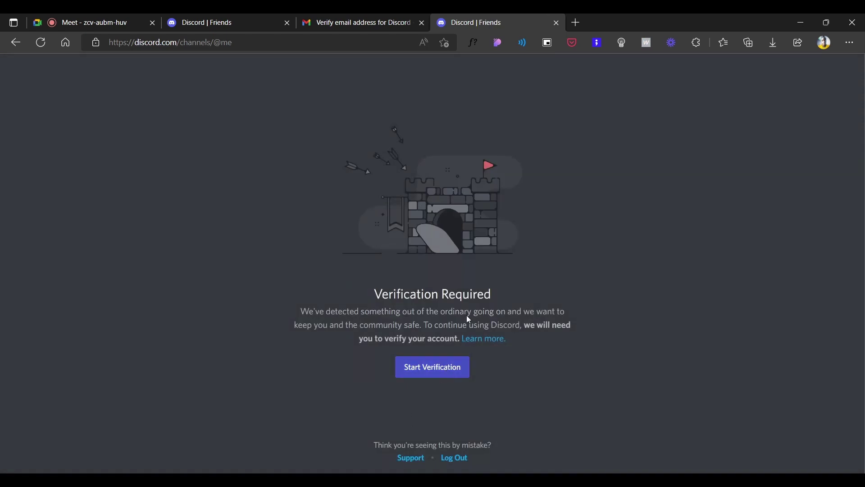
# - Start phone verification, choose Nigeria +234 as the country code and send the text
pyautogui.click(458, 376)
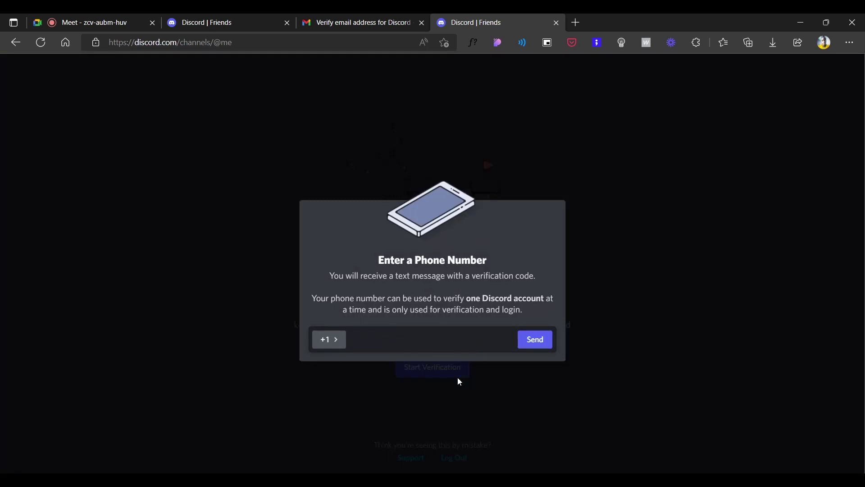
pyautogui.click(332, 347)
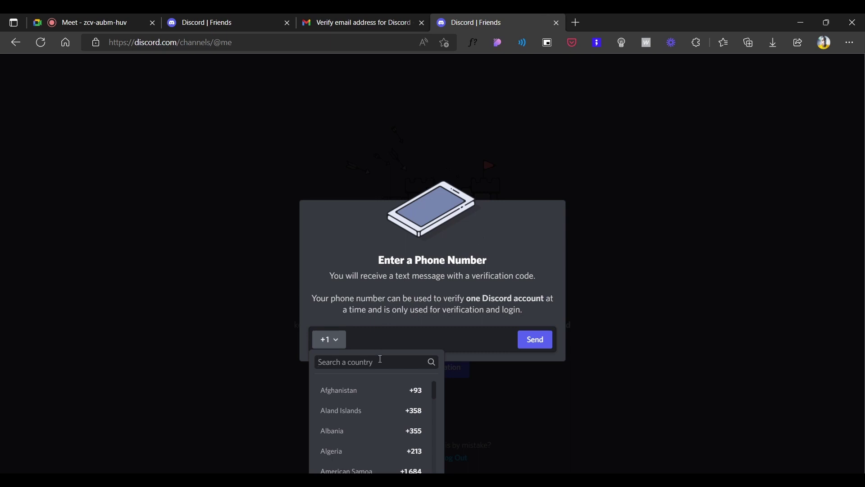
pyautogui.write('NIGERI')
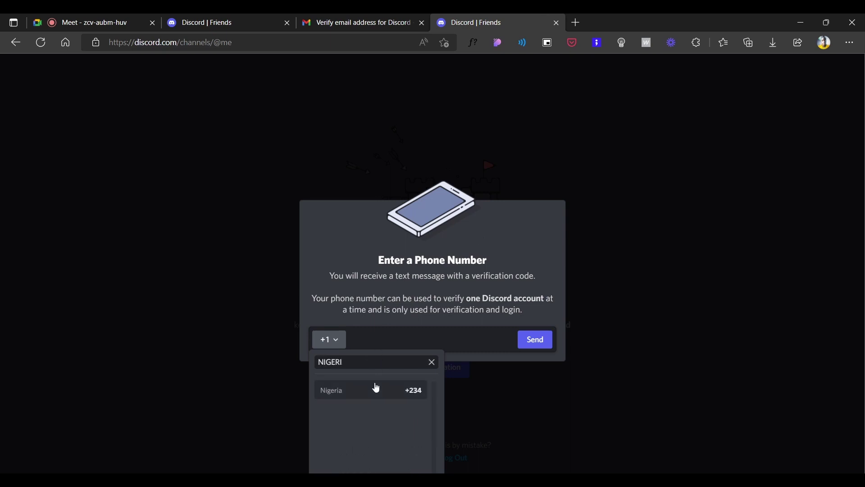
pyautogui.click(377, 389)
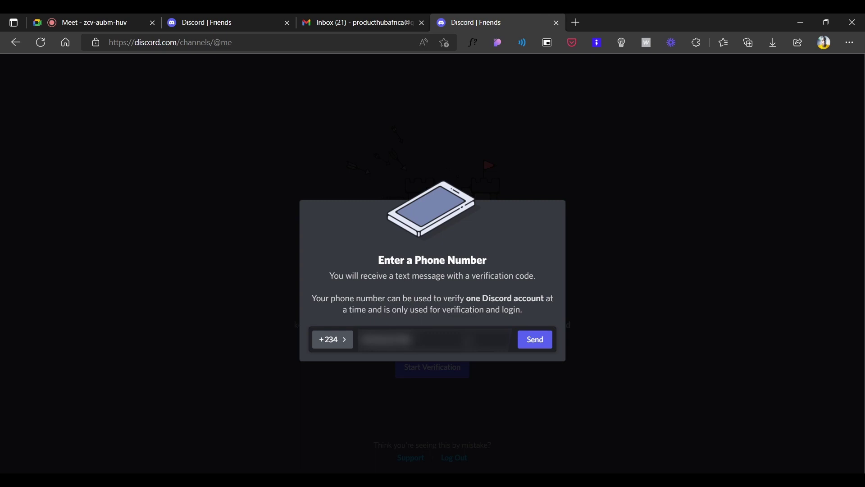
pyautogui.click(536, 342)
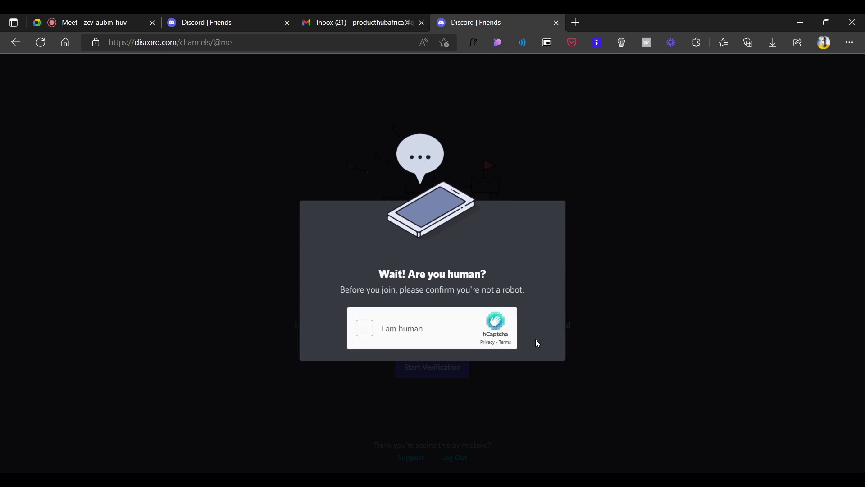
# - Pass the human check by marking the blue patterned teacups on both captcha pages
pyautogui.click(391, 337)
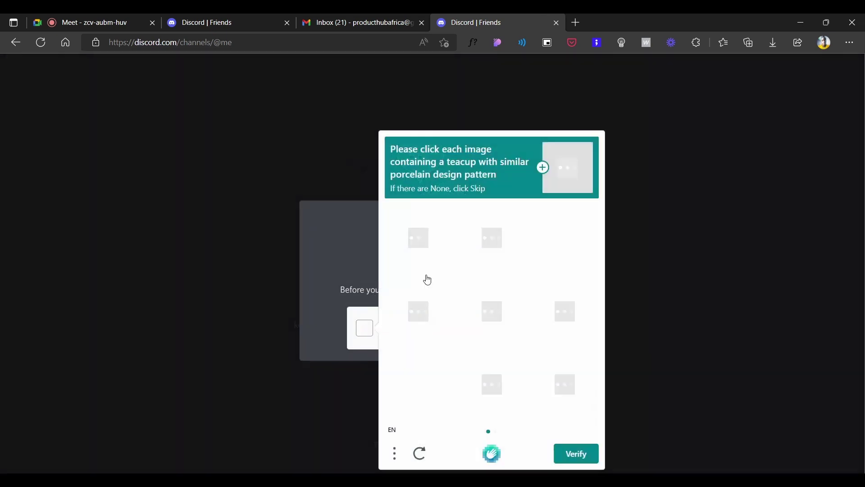
pyautogui.click(567, 238)
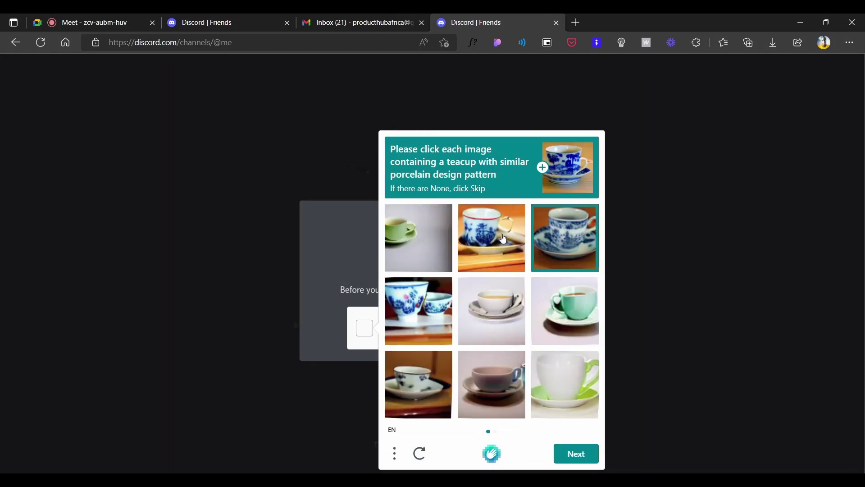
pyautogui.click(491, 237)
pyautogui.click(440, 294)
pyautogui.click(564, 460)
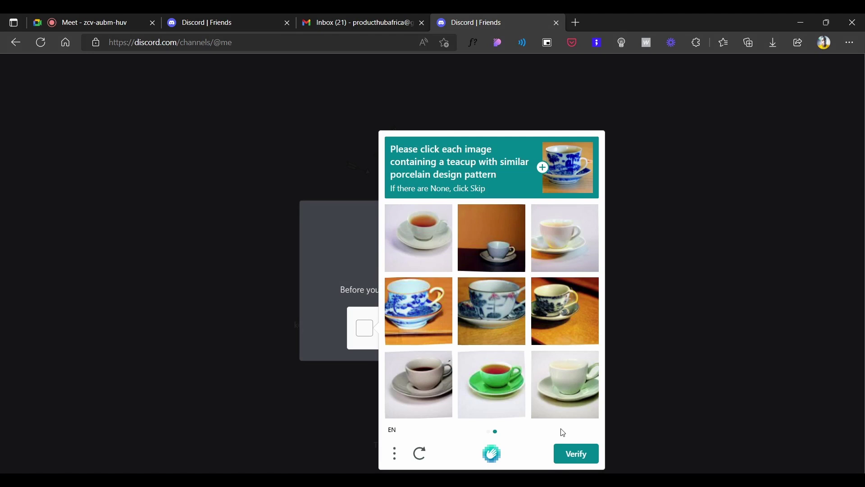
pyautogui.click(421, 296)
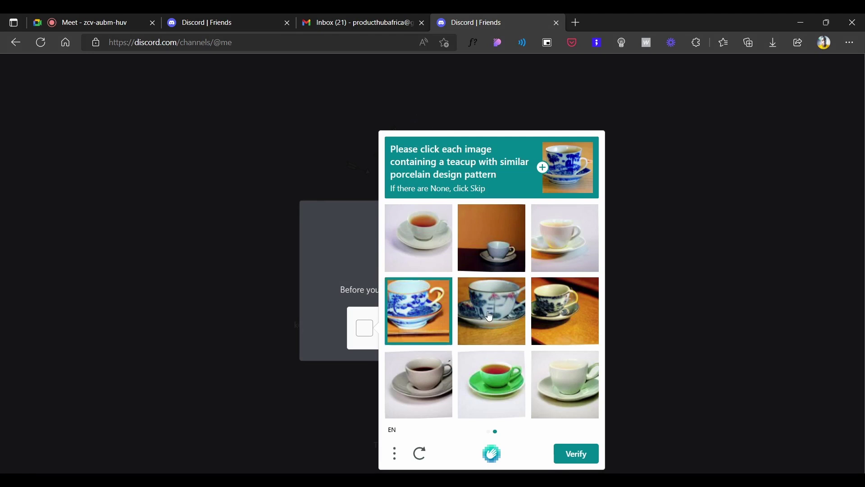
pyautogui.click(488, 316)
pyautogui.click(555, 323)
pyautogui.click(588, 460)
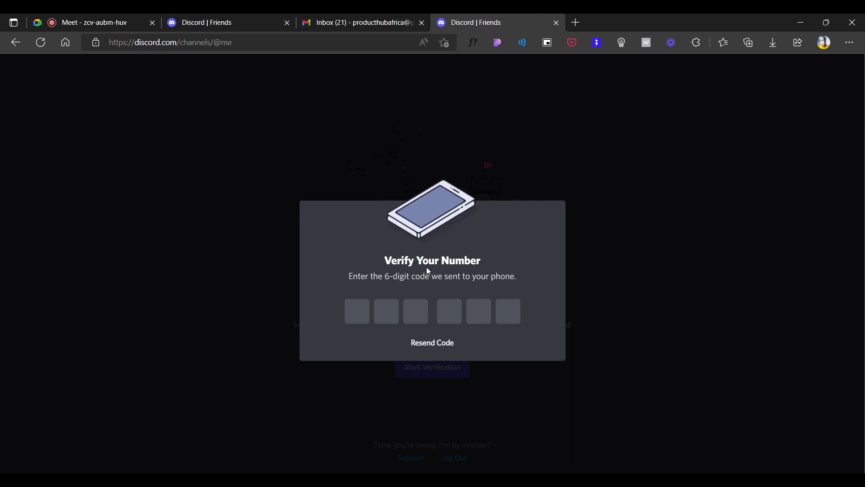
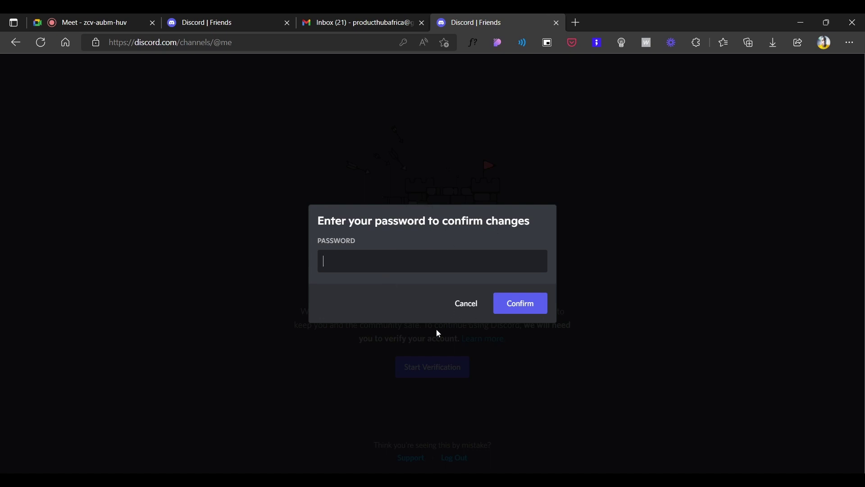
# - Enter the 6-digit code texted to the phone and the account password, then confirm
pyautogui.hotkey('ctrl', 'v')
pyautogui.click(515, 307)
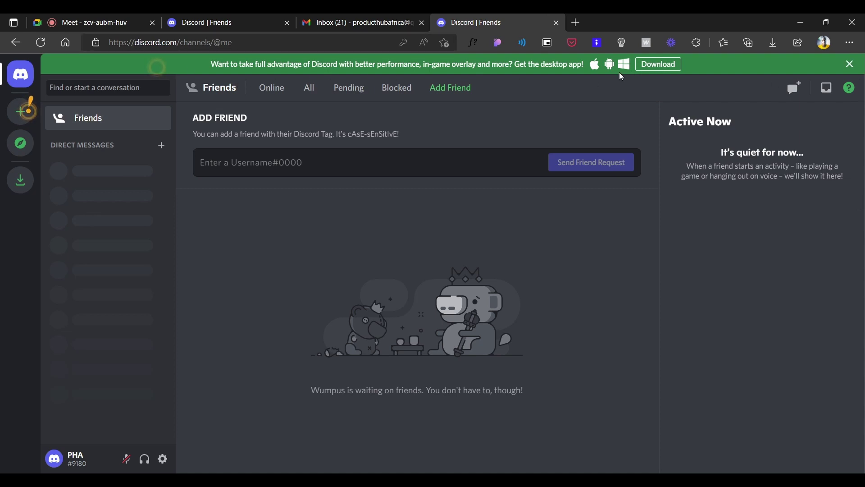
pyautogui.click(850, 64)
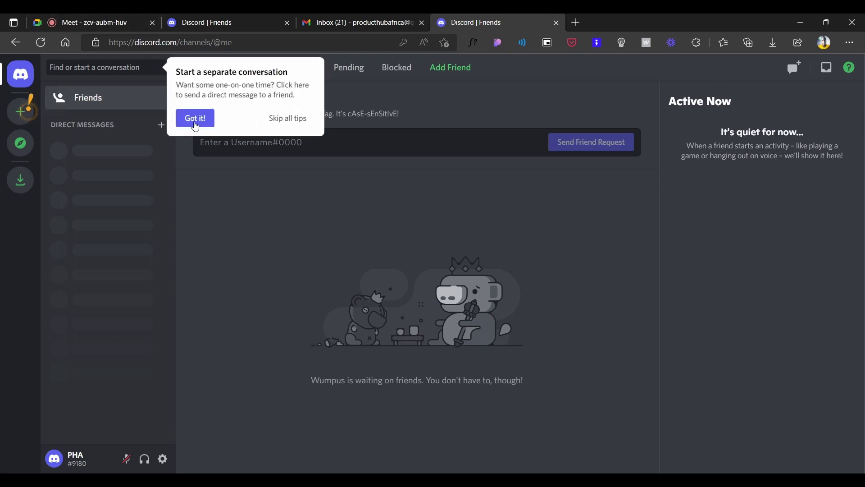
pyautogui.click(194, 119)
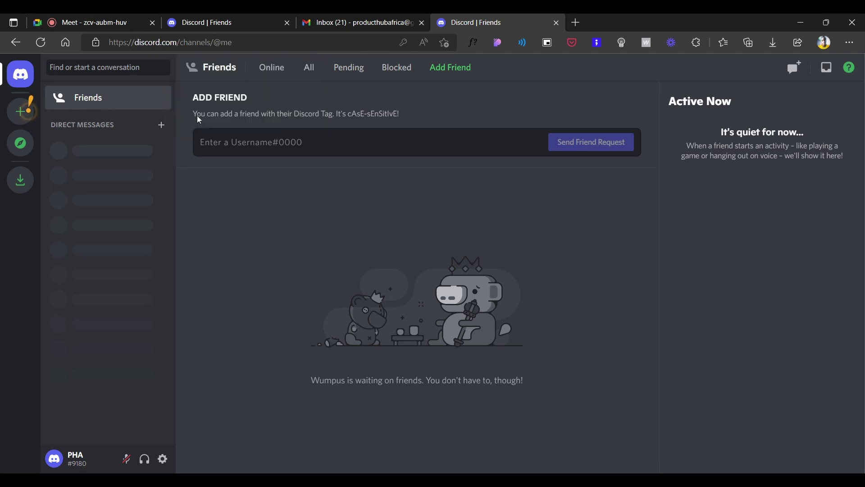
pyautogui.click(20, 117)
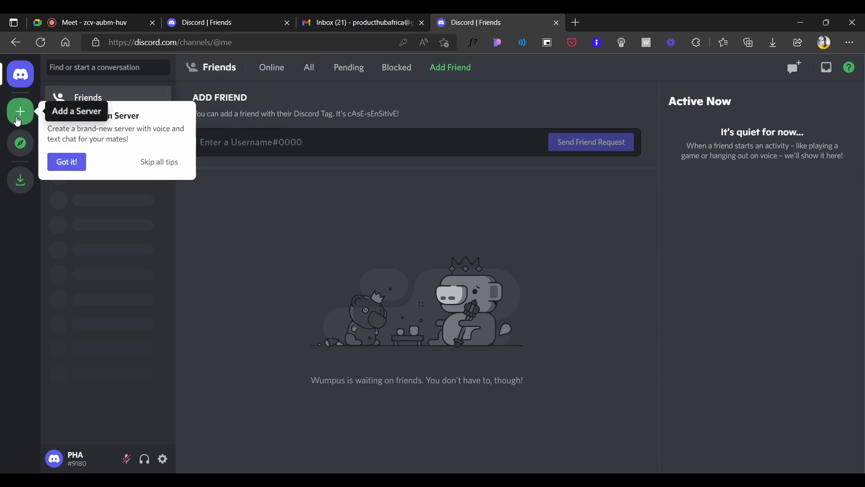
pyautogui.click(112, 18)
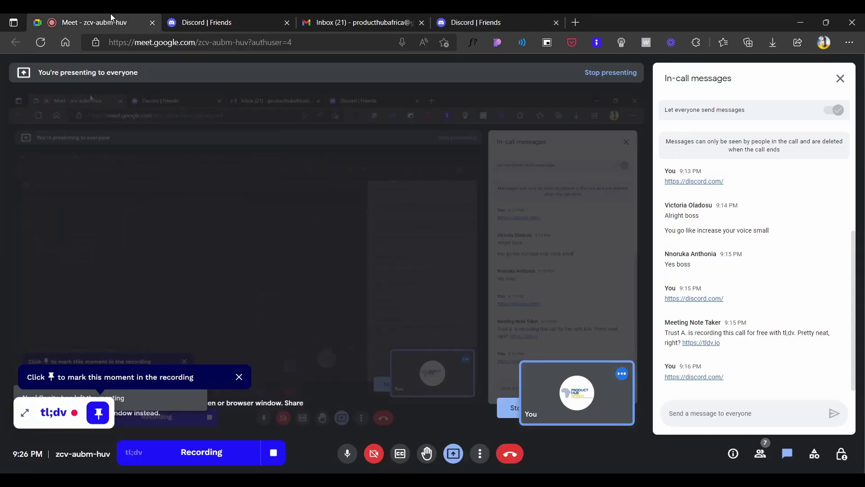
# - Copy the 'Discord server link' message, resend it in the Meet chat, and open the invite
pyautogui.scroll(5, 730, 325)
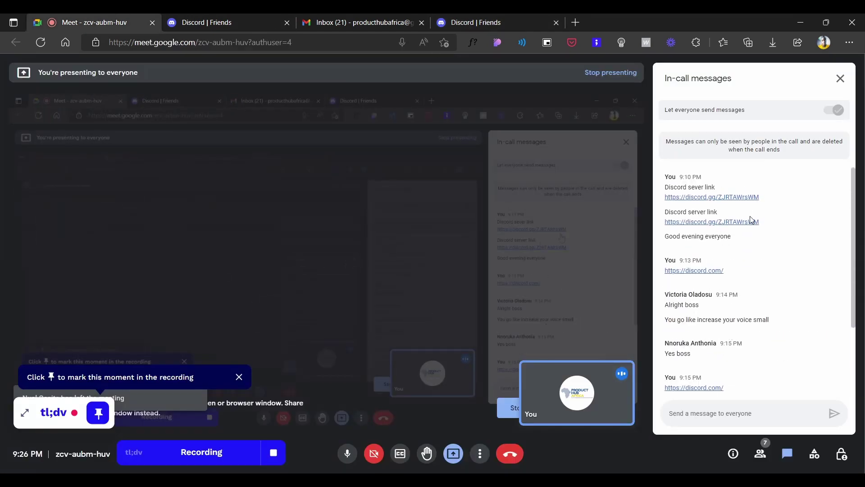
pyautogui.moveTo(769, 207); pyautogui.dragTo(689, 176)
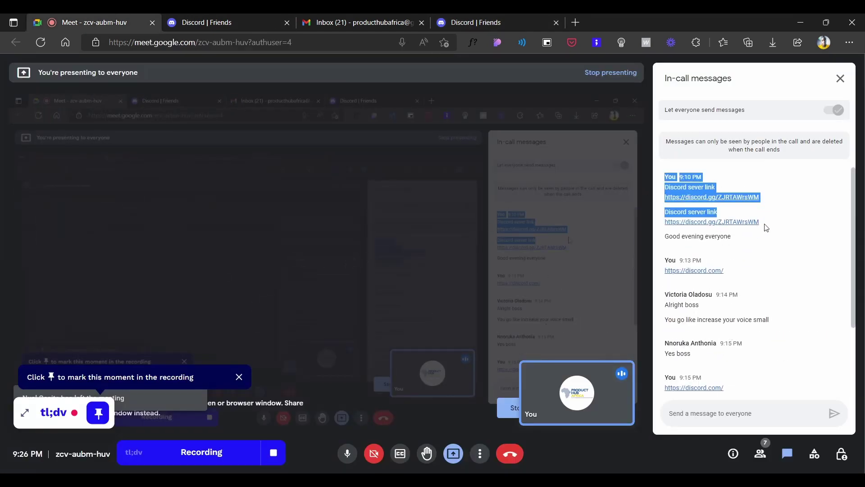
pyautogui.click(766, 229)
pyautogui.moveTo(766, 229); pyautogui.dragTo(657, 217)
pyautogui.hotkey('ctrl', 'c')
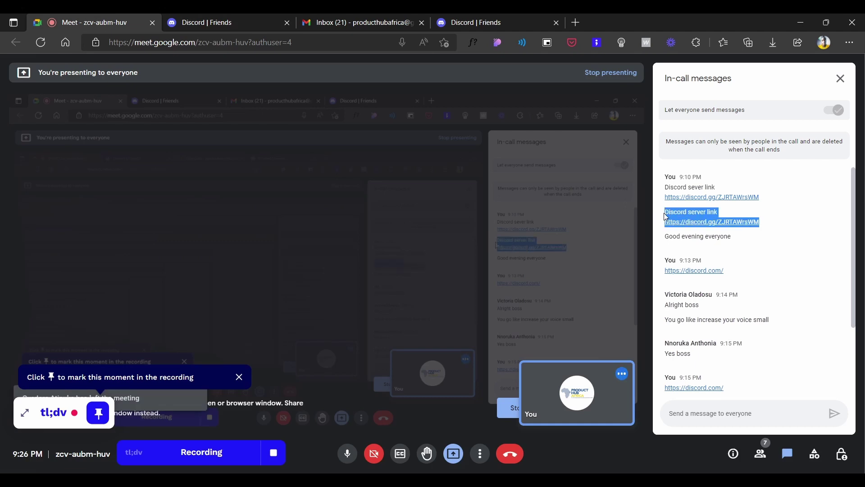
pyautogui.click(793, 414)
pyautogui.hotkey('ctrl', 'v')
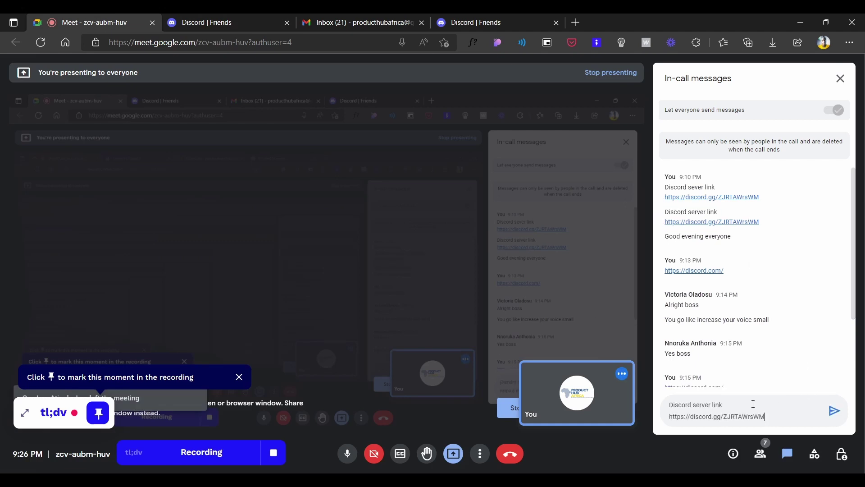
pyautogui.press('Return')
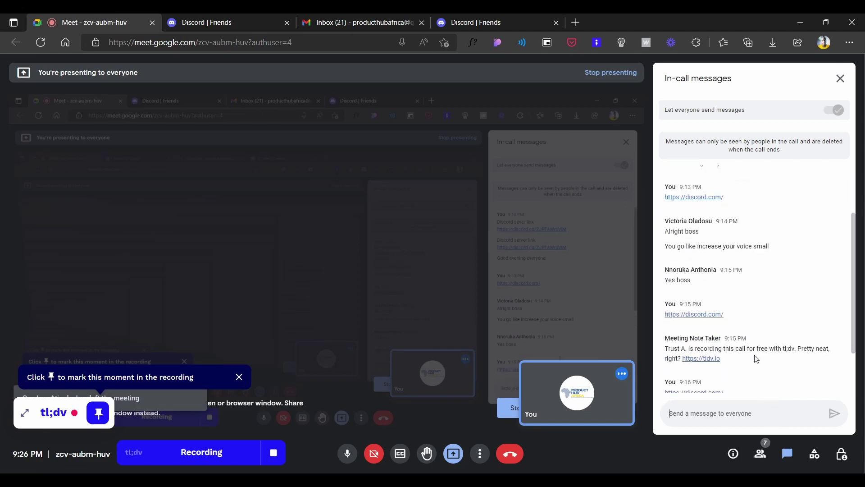
pyautogui.click(744, 380)
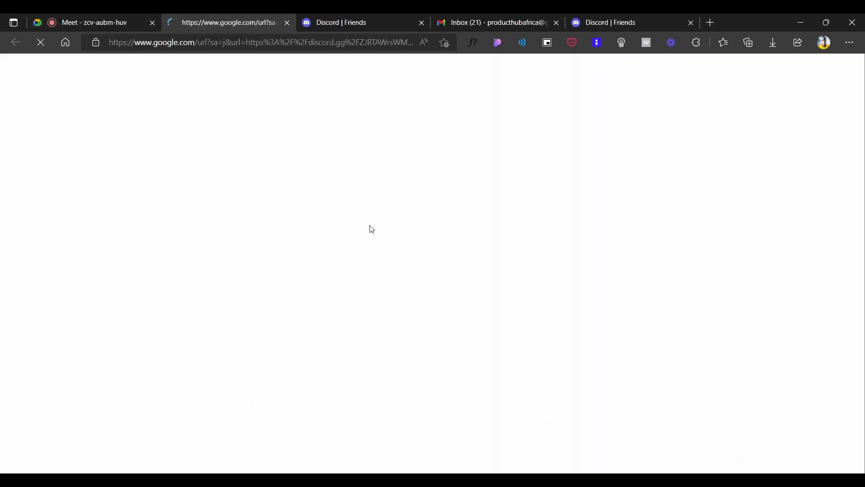
# - Close the extra Friends tab and accept the Product Hub Africa invite in the browser
pyautogui.click(422, 23)
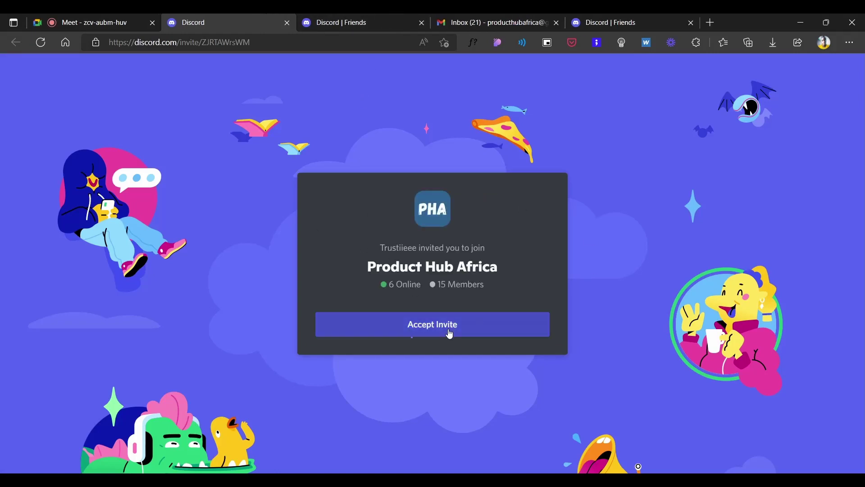
pyautogui.click(449, 334)
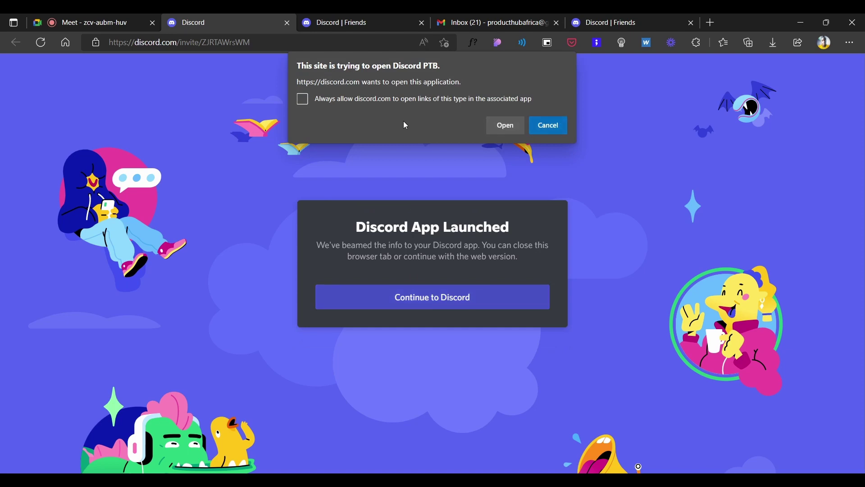
pyautogui.click(536, 125)
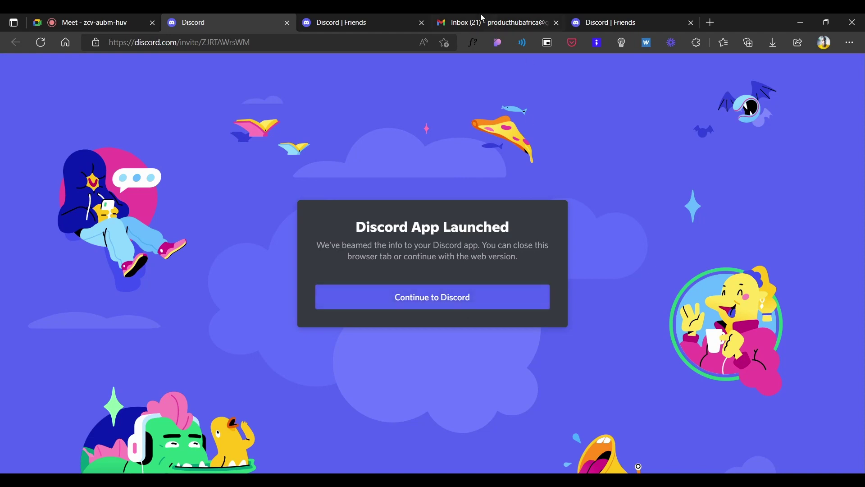
pyautogui.click(333, 20)
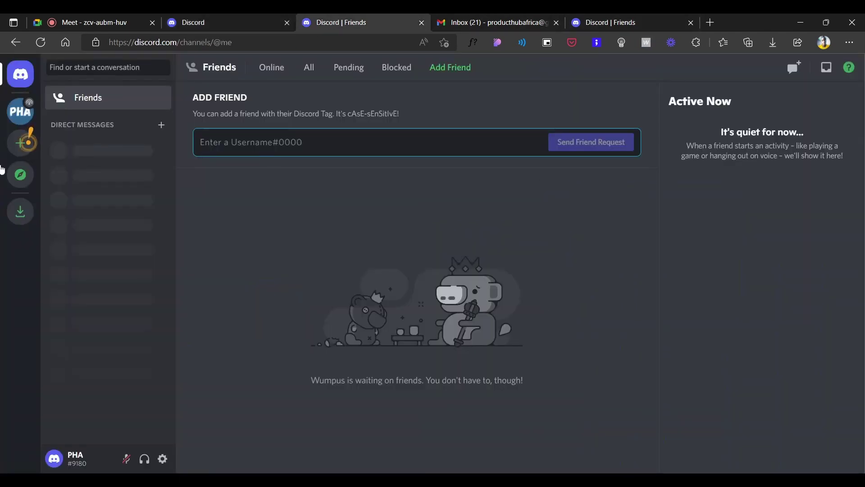
# - Open Product Hub Africa, dismiss its promo popups, and view roles-and-ranks and rules-and-faqs
pyautogui.click(3, 119)
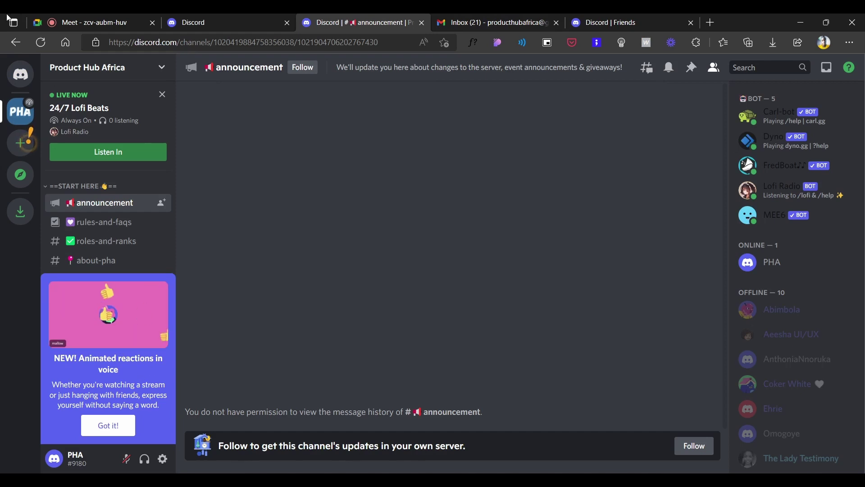
pyautogui.click(86, 428)
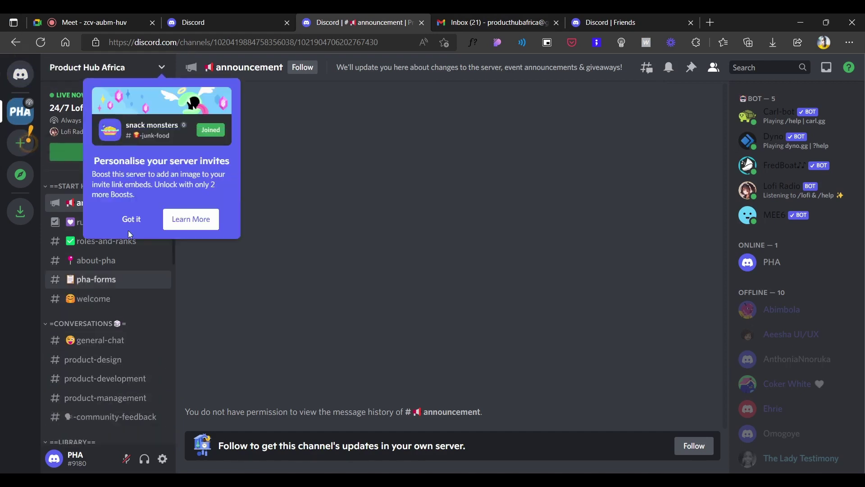
pyautogui.click(132, 219)
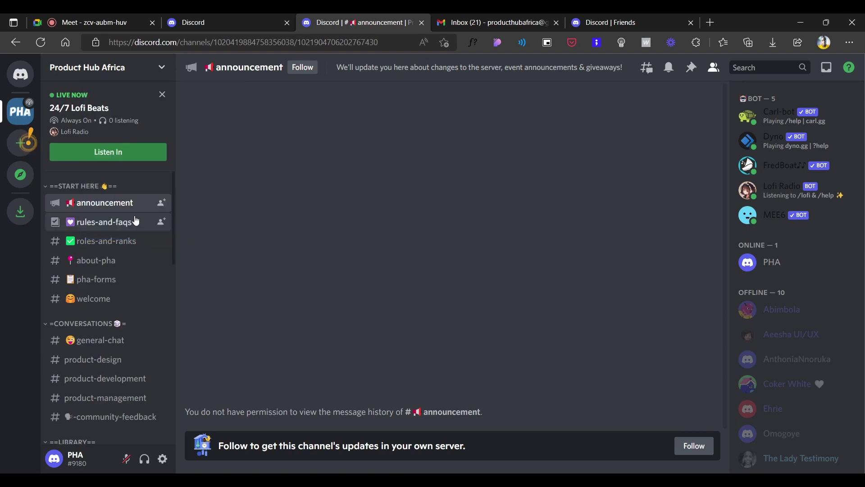
pyautogui.click(100, 243)
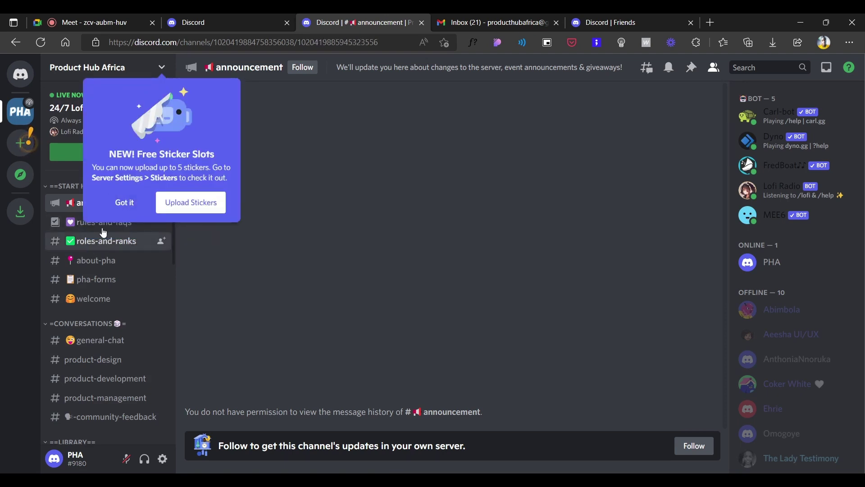
pyautogui.click(139, 202)
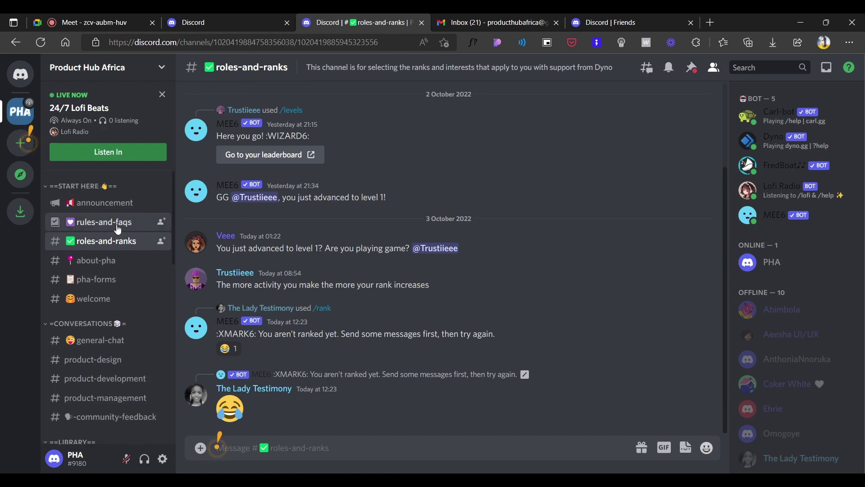
pyautogui.click(118, 231)
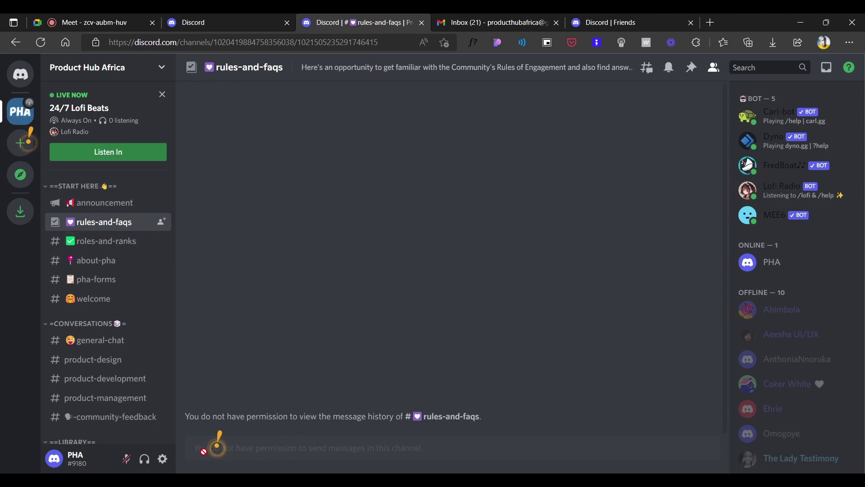
# - Open the general-chat channel and scroll through its messages
pyautogui.click(217, 446)
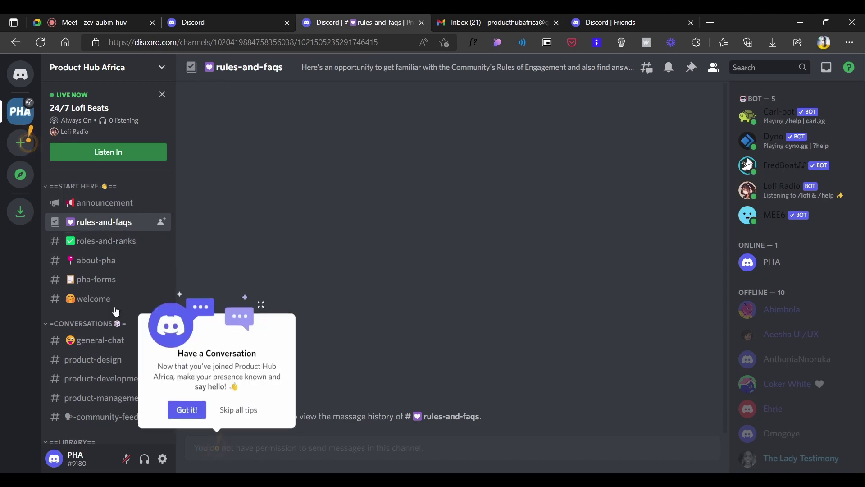
pyautogui.click(107, 340)
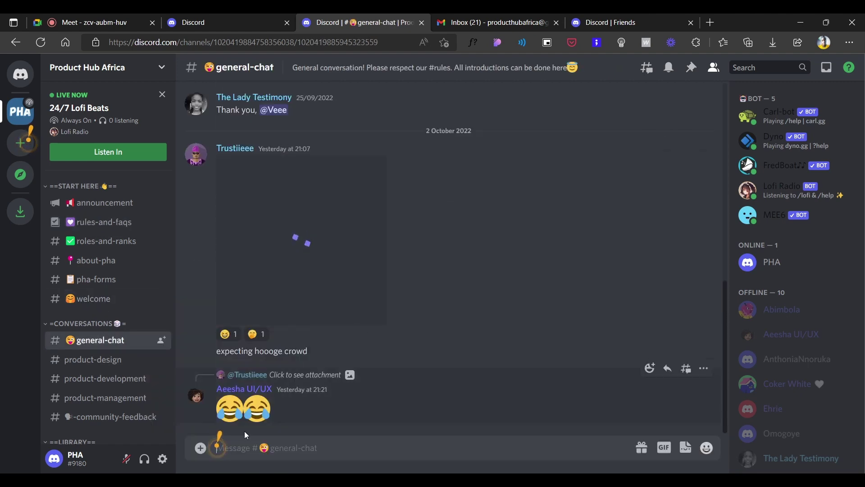
pyautogui.scroll(-3, 120, 336)
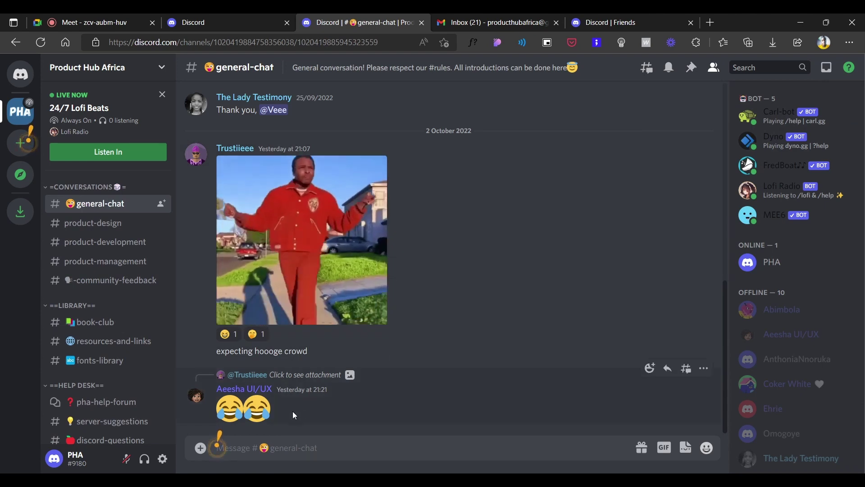
pyautogui.scroll(3, 130, 328)
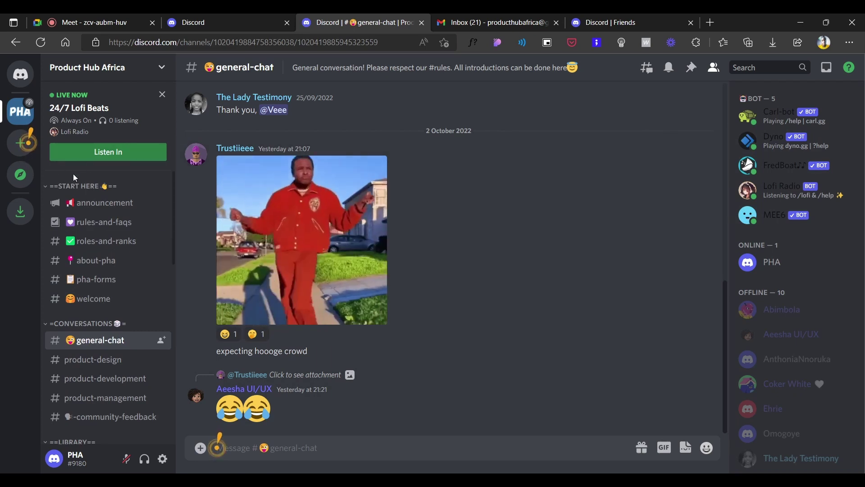
pyautogui.scroll(-10, 90, 288)
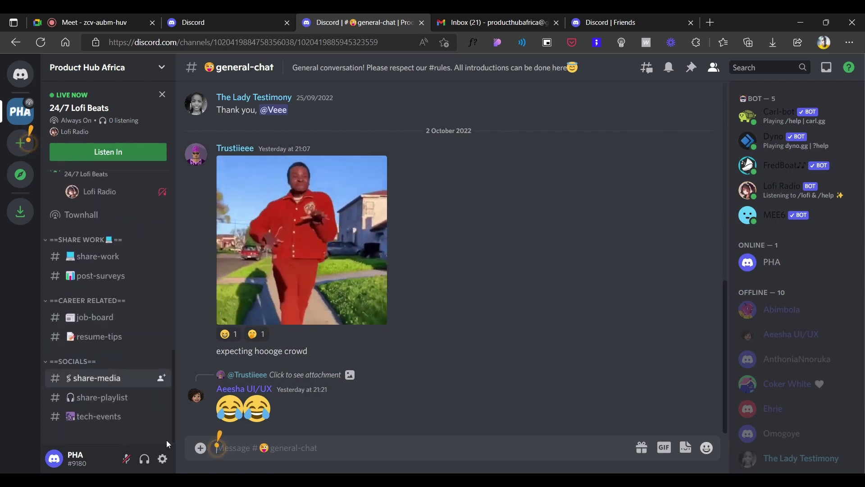
pyautogui.scroll(1, 114, 373)
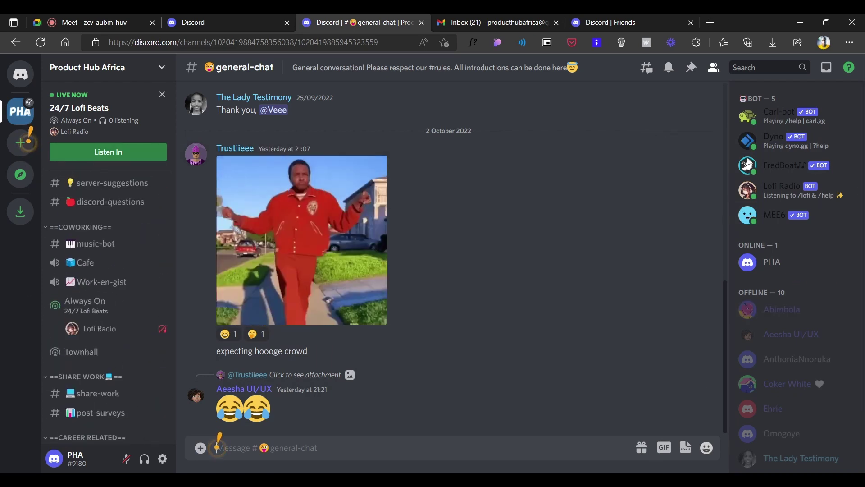
pyautogui.moveTo(409, 188)
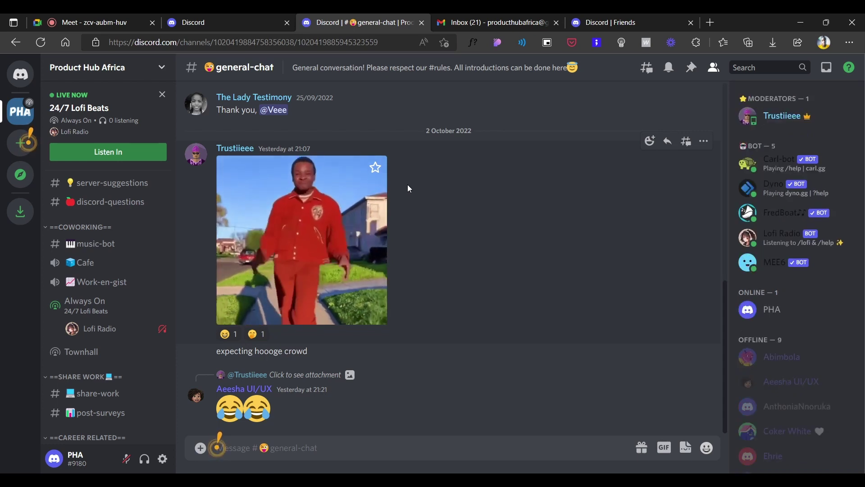
pyautogui.scroll(5, 62, 342)
pyautogui.scroll(-10, 61, 341)
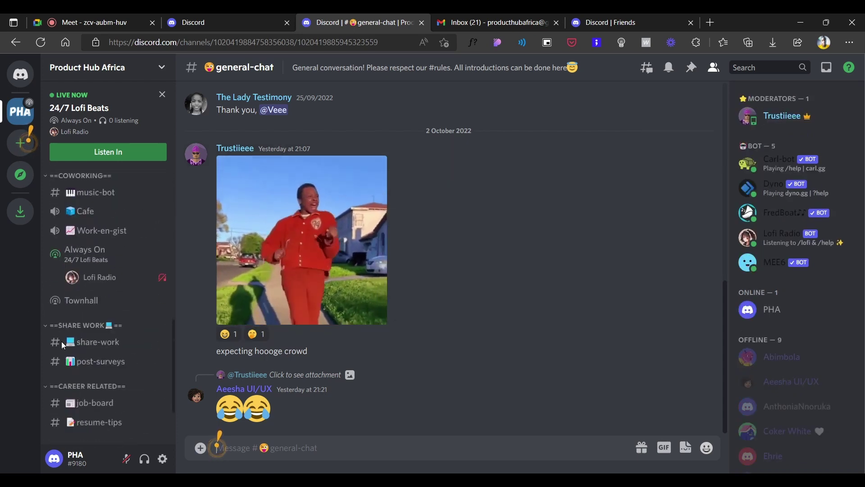
pyautogui.scroll(3, 90, 324)
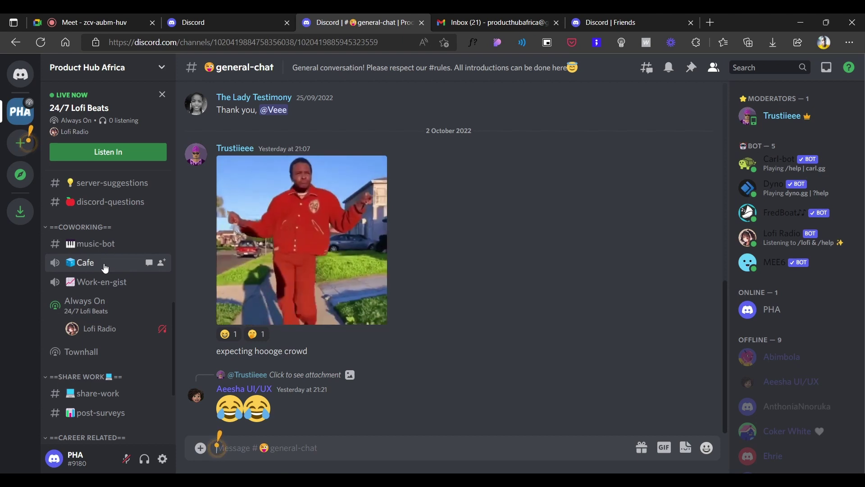
pyautogui.scroll(10, 100, 285)
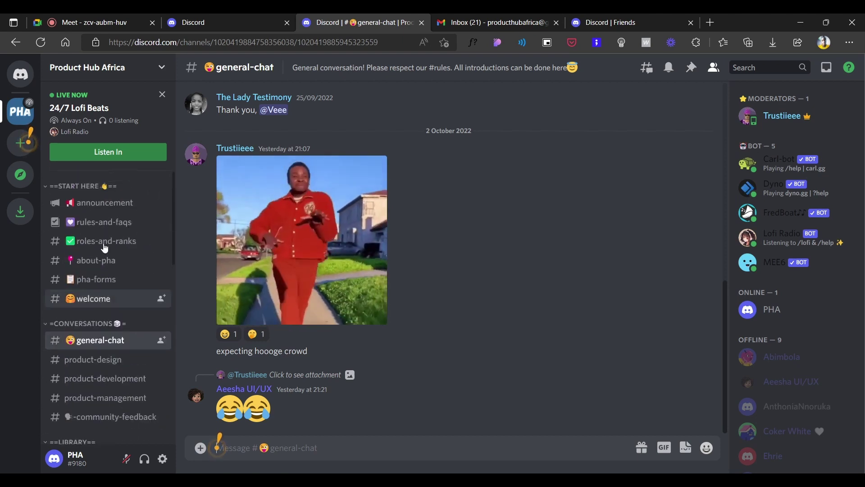
# - Browse the announcement, about-pha and community-feedback channels, ending in pha-help-forum under HELP DESK
pyautogui.click(96, 204)
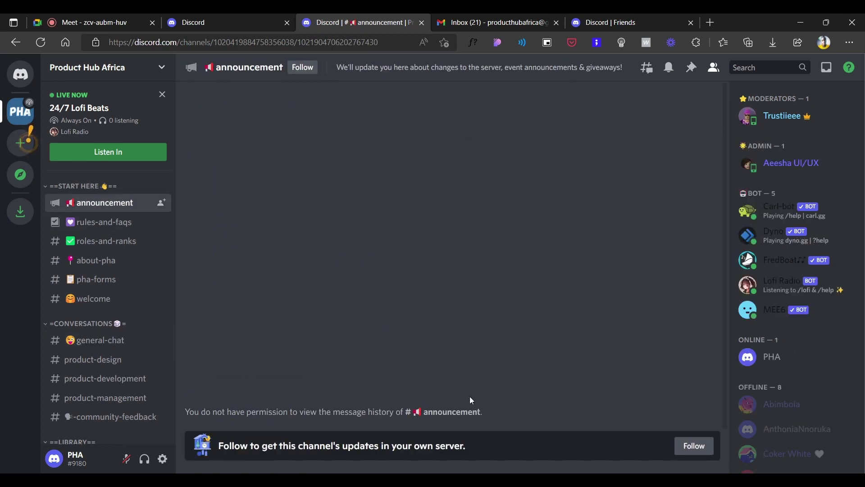
pyautogui.click(79, 264)
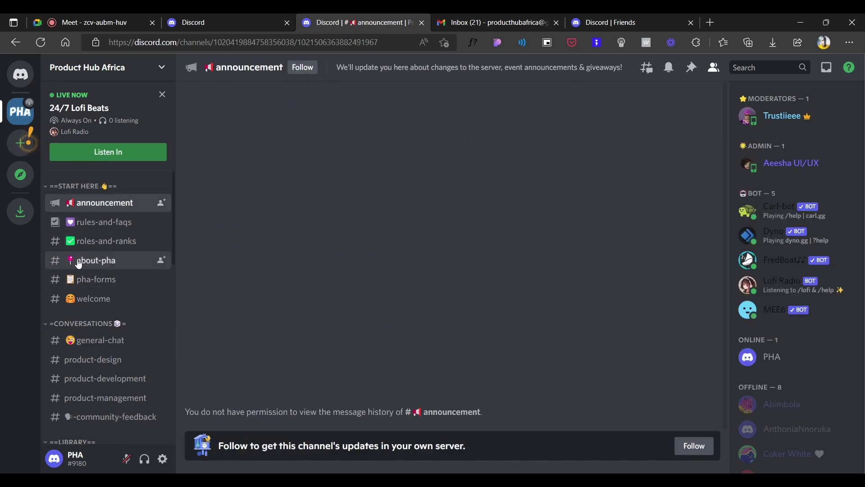
pyautogui.scroll(-3, 115, 332)
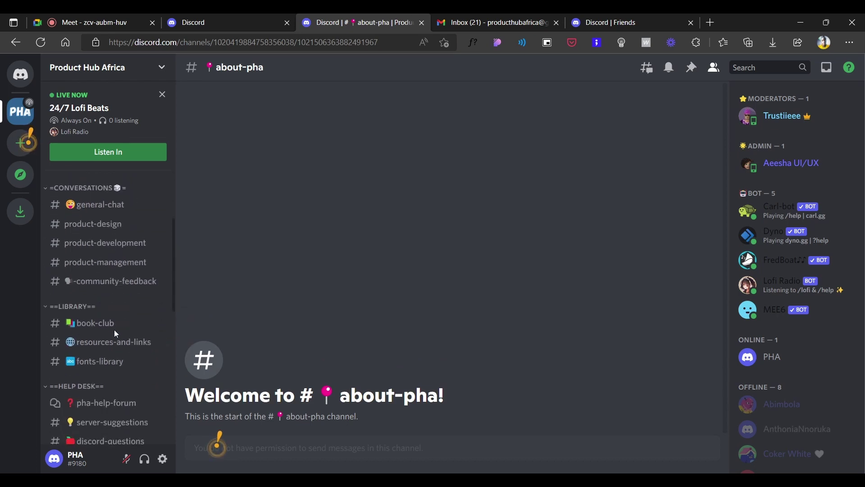
pyautogui.click(129, 281)
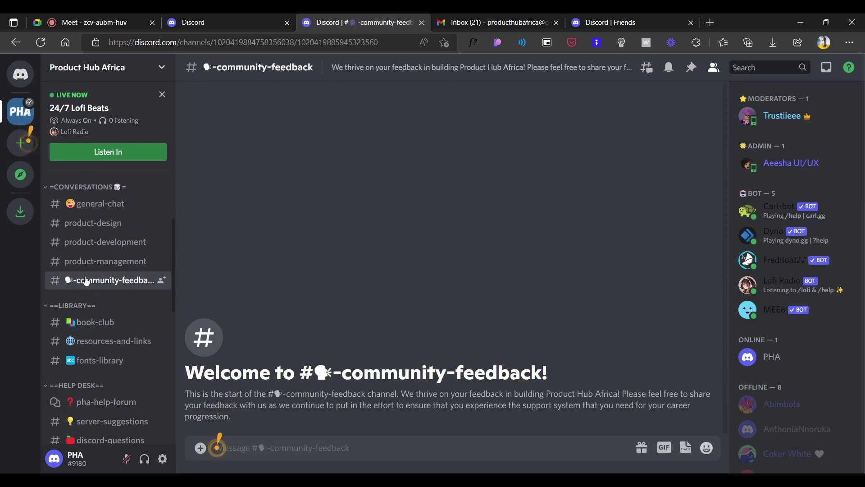
pyautogui.scroll(-3, 112, 368)
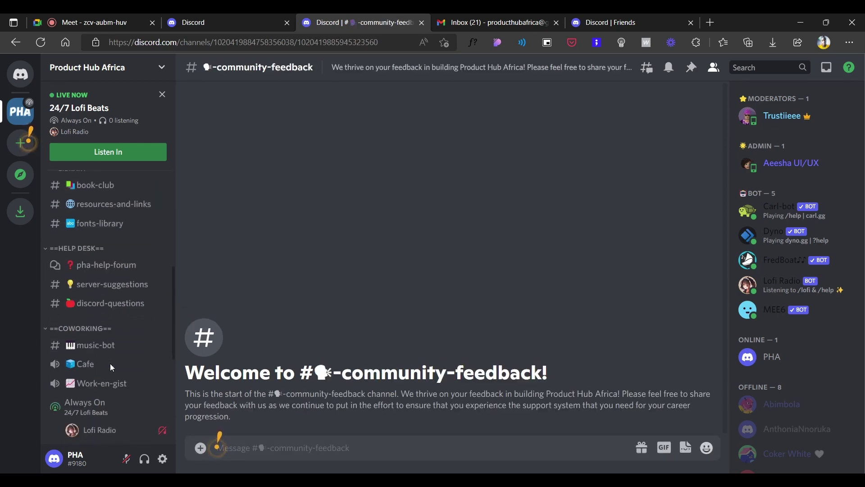
pyautogui.click(97, 276)
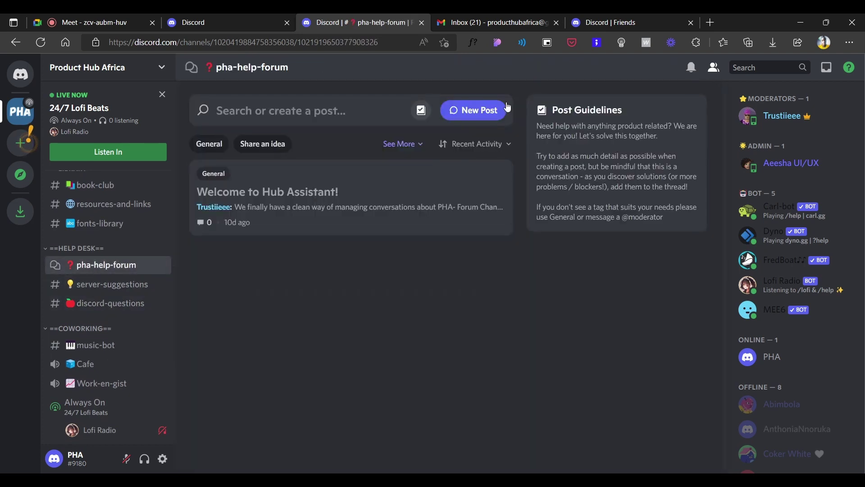
# - Read the Welcome to Hub Assistant! post, start a new post, and close its tag list unchanged
pyautogui.click(421, 200)
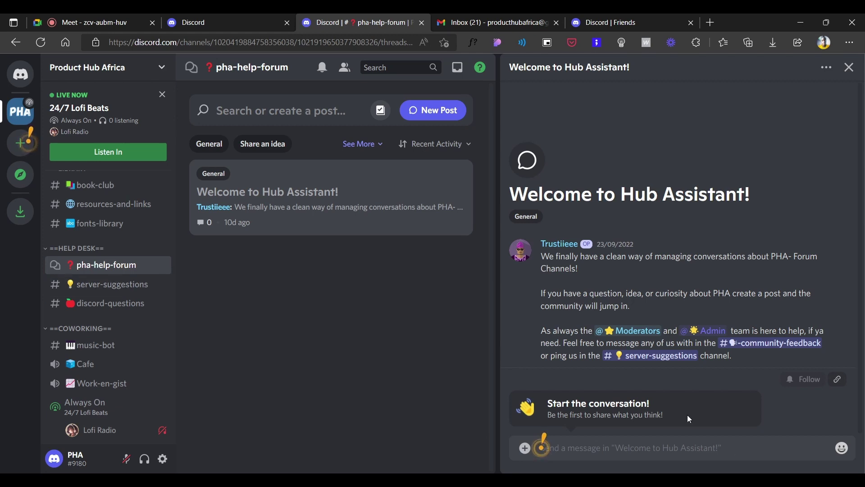
pyautogui.click(441, 115)
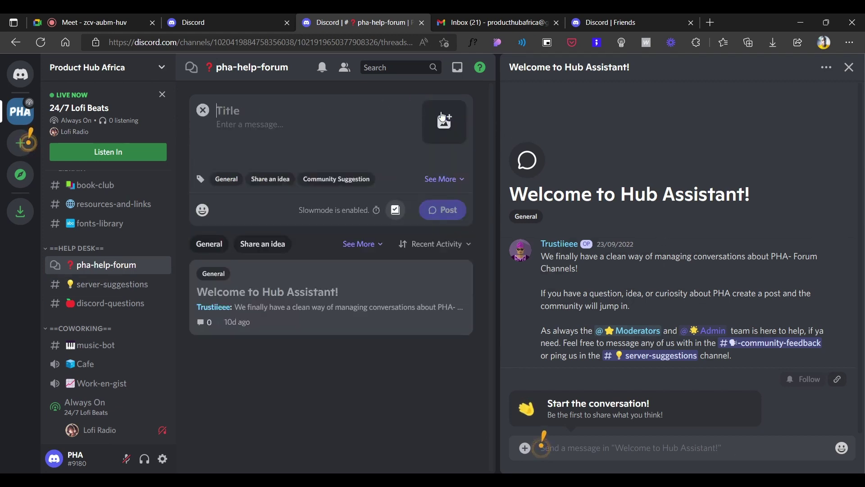
pyautogui.click(437, 180)
pyautogui.scroll(-3, 433, 271)
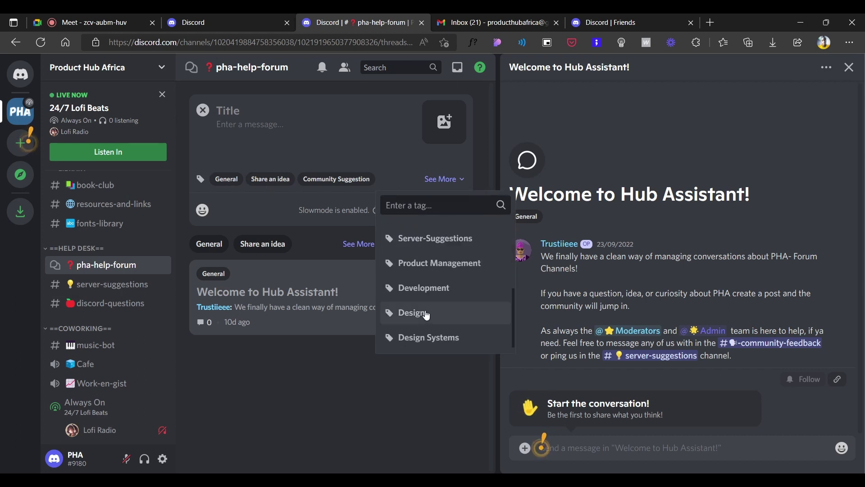
pyautogui.click(665, 451)
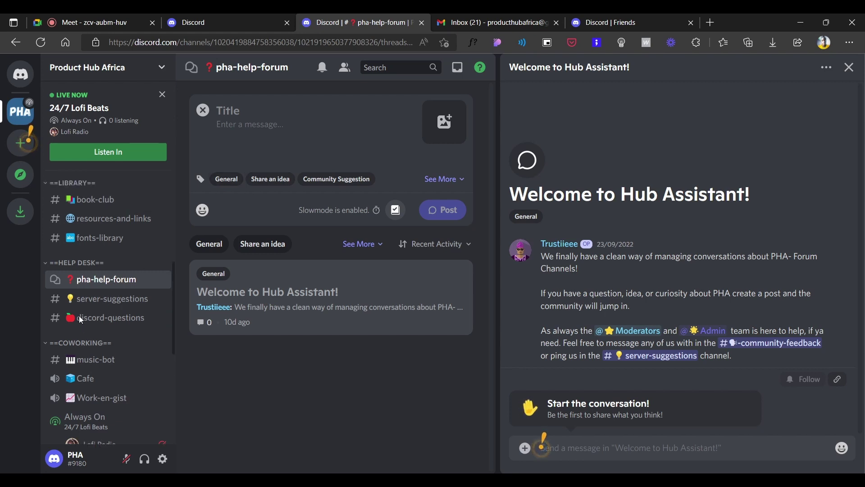
# - Scroll the channel sidebar and return to general-chat under CONVERSATIONS
pyautogui.scroll(6, 80, 315)
pyautogui.scroll(-10, 82, 258)
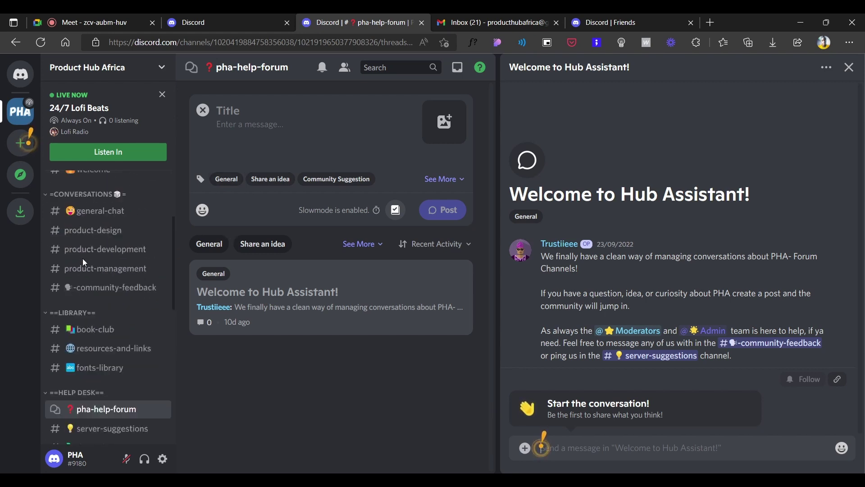
pyautogui.scroll(10, 94, 329)
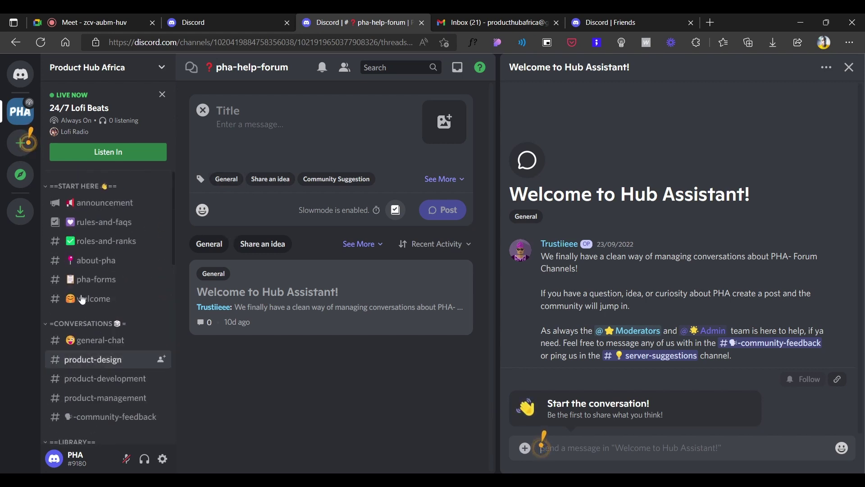
pyautogui.scroll(-3, 89, 282)
pyautogui.scroll(3, 93, 242)
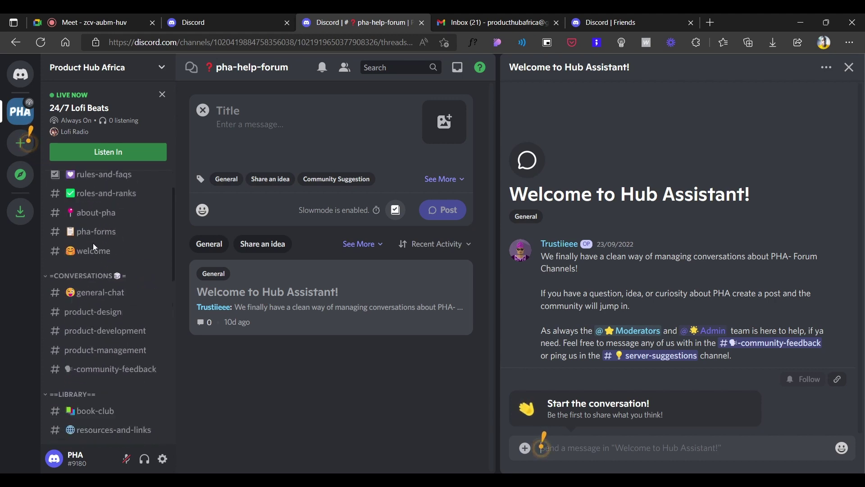
pyautogui.scroll(-8, 94, 250)
pyautogui.scroll(-5, 90, 257)
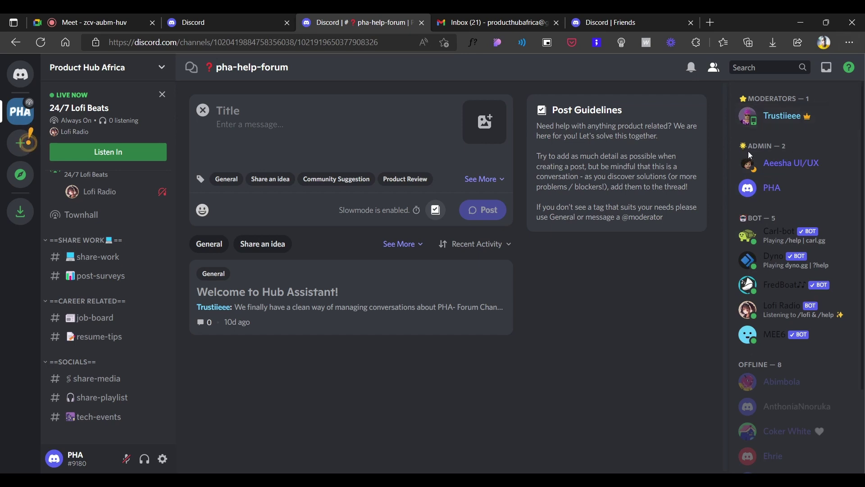
pyautogui.scroll(10, 104, 360)
pyautogui.scroll(-3, 135, 374)
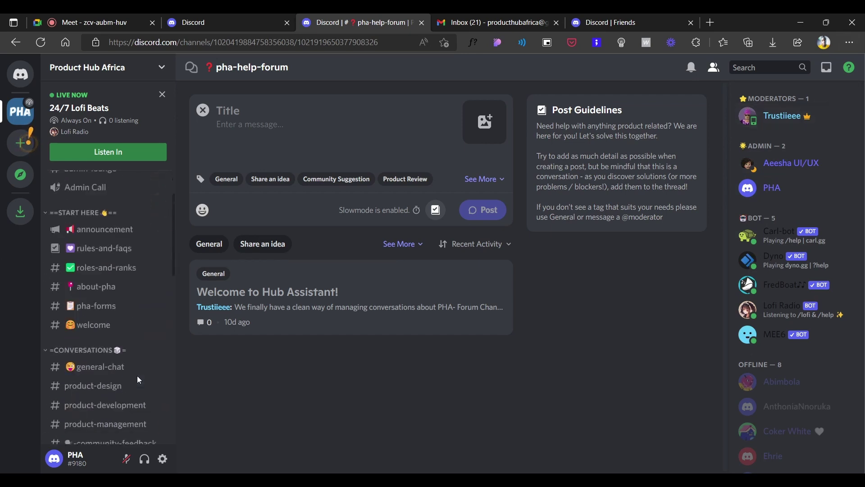
pyautogui.click(100, 302)
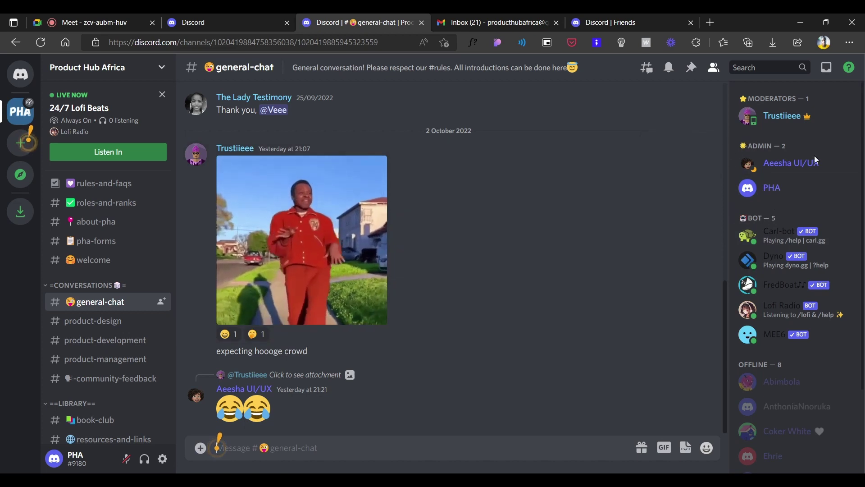
# - Open admin-lounge under PHA TEAM, close the Live Now panel, and send 'hi'
pyautogui.scroll(1, 144, 329)
pyautogui.scroll(3, 143, 329)
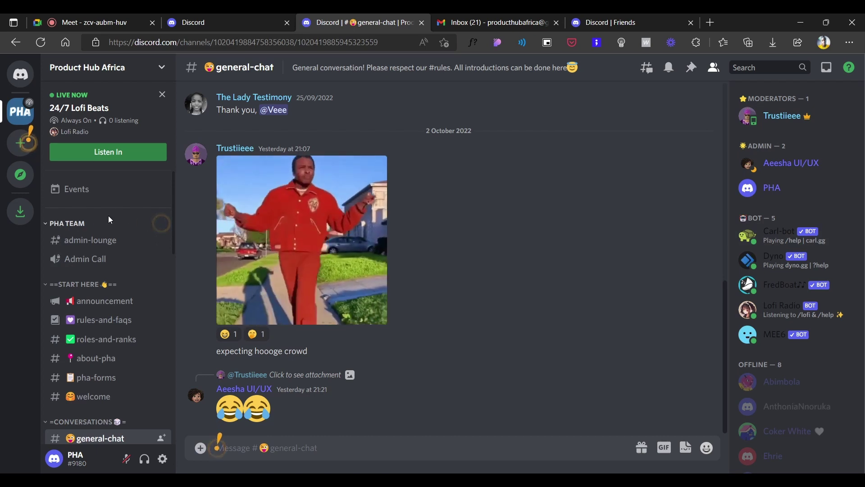
pyautogui.click(93, 223)
pyautogui.click(47, 224)
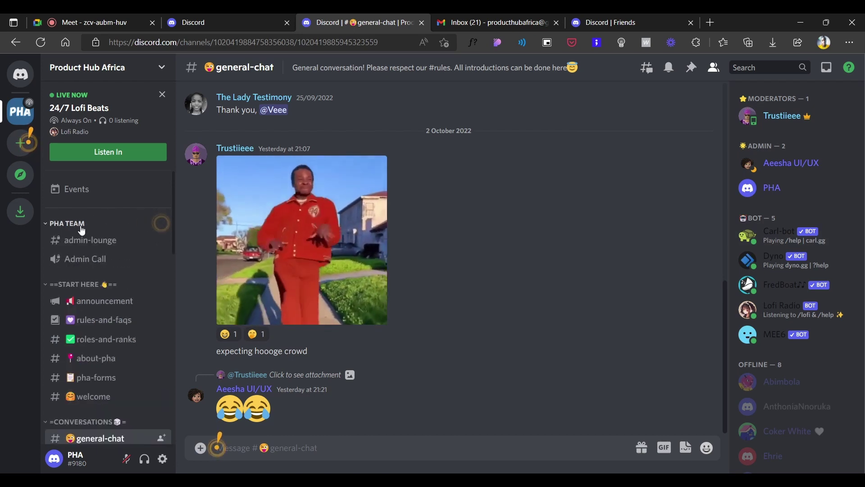
pyautogui.click(91, 242)
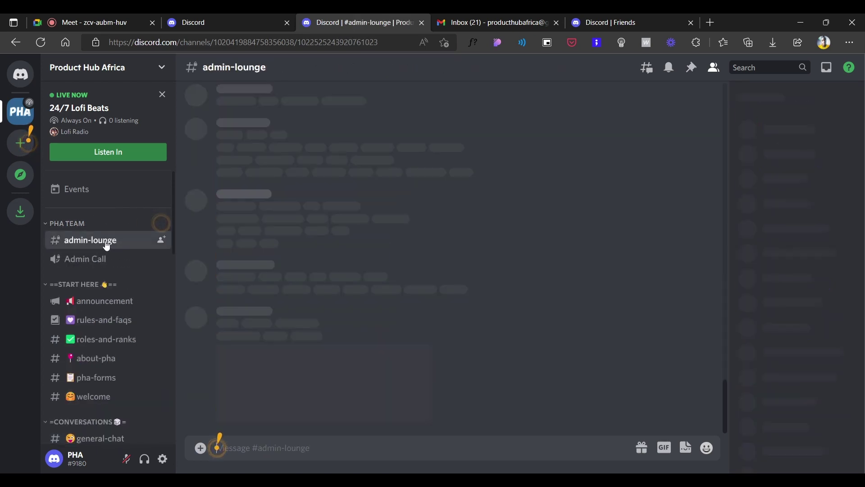
pyautogui.click(163, 96)
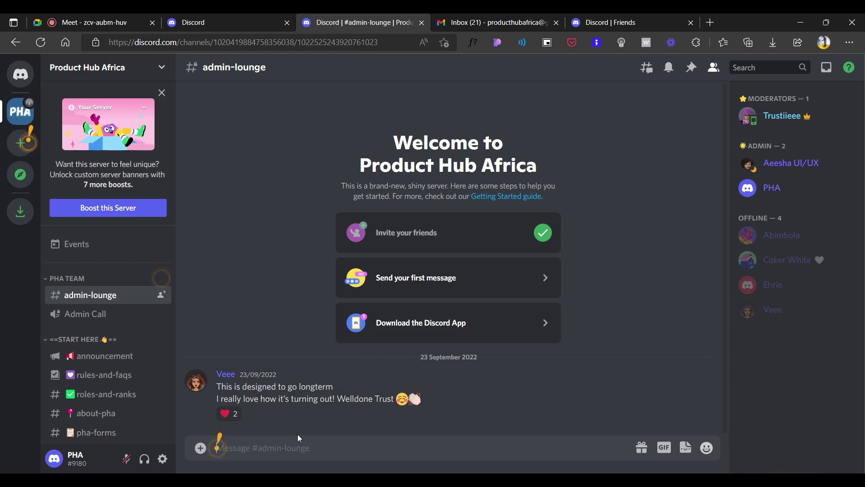
pyautogui.write('hi')
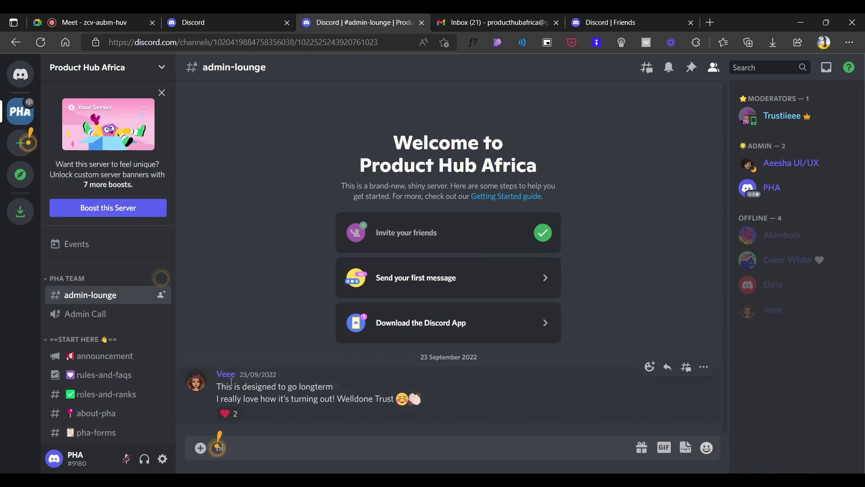
pyautogui.press('Return')
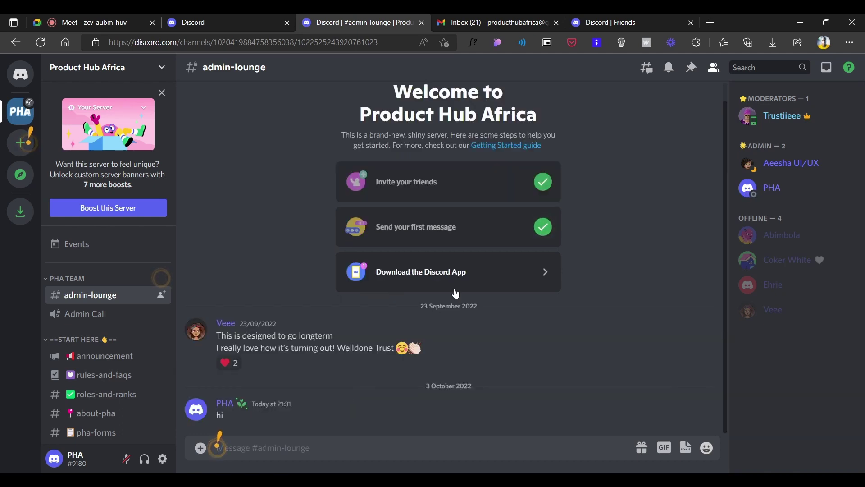
# - Join the Admin Call voice channel under PHA TEAM
pyautogui.click(95, 315)
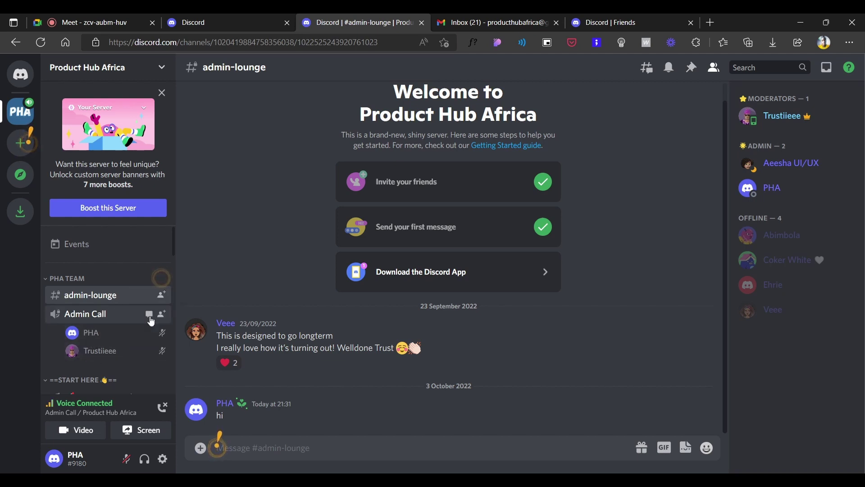
# - Close the Boost this Server banner and scroll through the full channel list
pyautogui.scroll(-1, 110, 323)
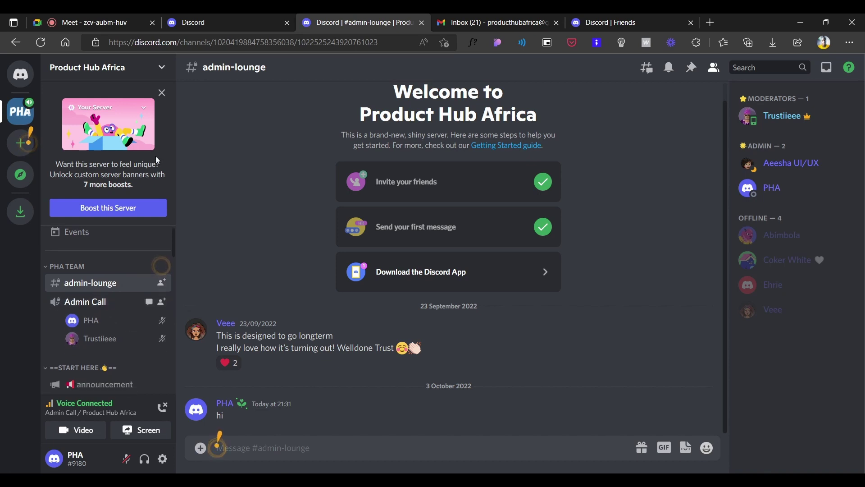
pyautogui.click(161, 97)
pyautogui.scroll(-4, 141, 206)
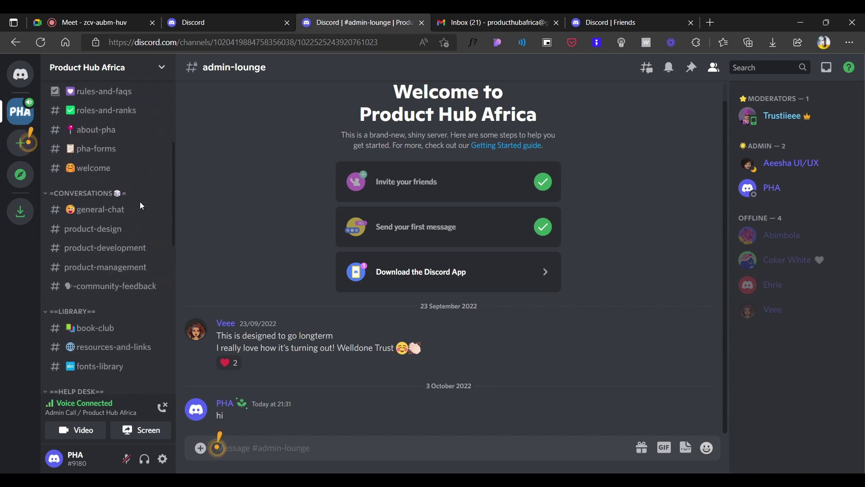
pyautogui.scroll(-6, 141, 206)
pyautogui.scroll(4, 141, 206)
pyautogui.scroll(-4, 141, 206)
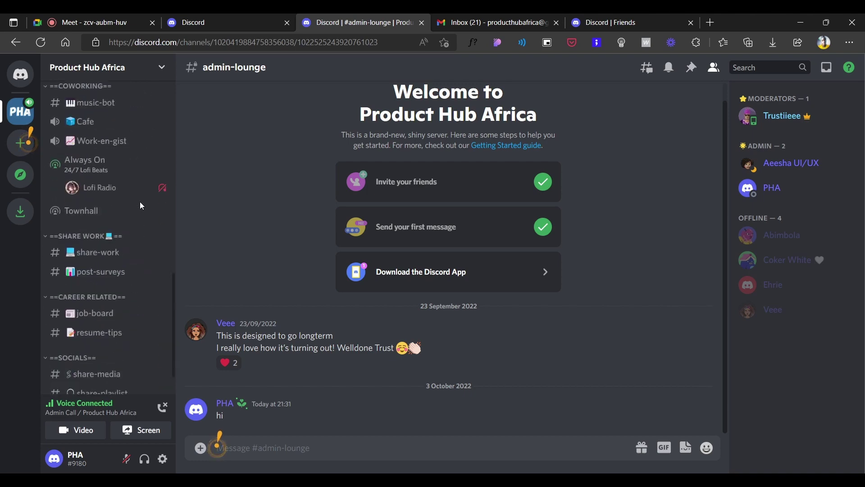
pyautogui.scroll(-1, 141, 206)
pyautogui.scroll(12, 142, 206)
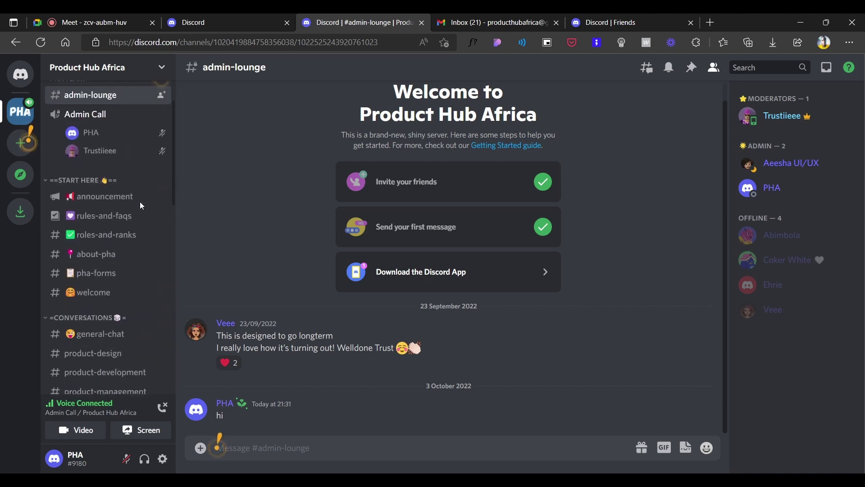
pyautogui.scroll(2, 140, 202)
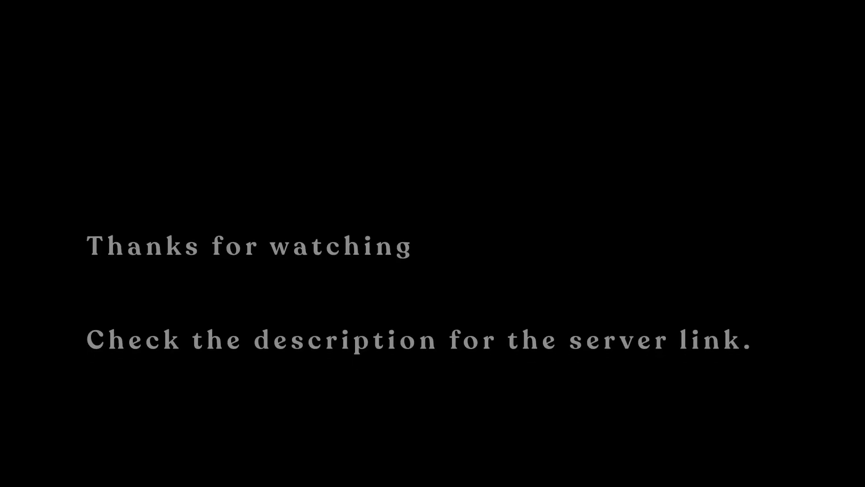